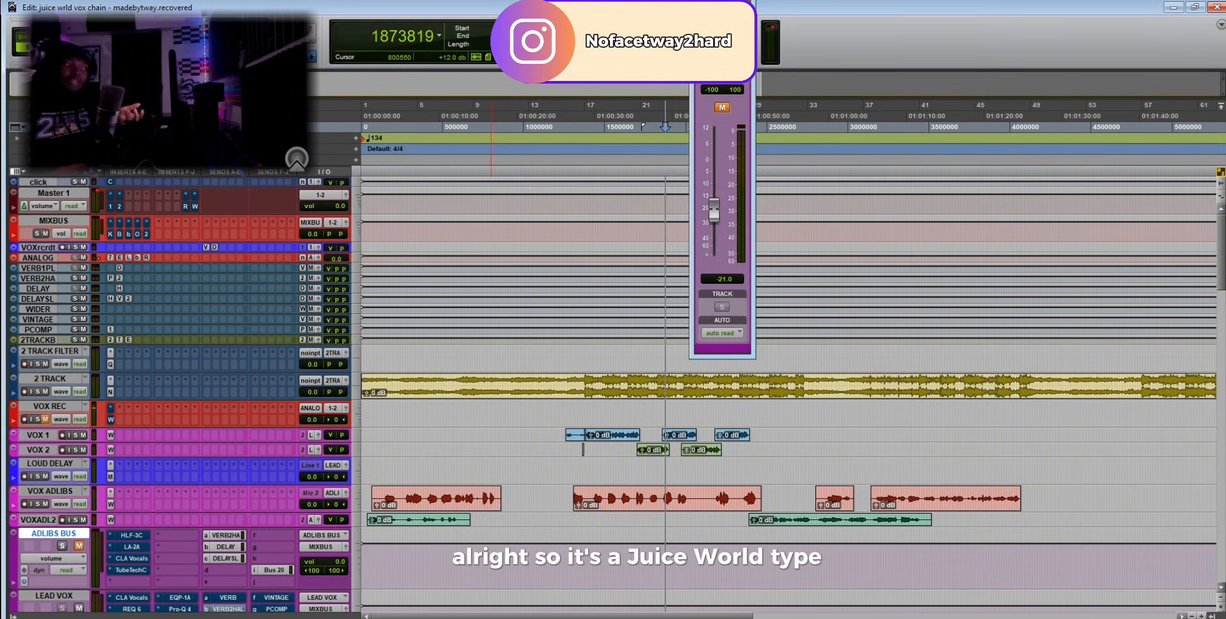
Enlarge the ANALOG rack track to reveal its insert names and review the Avalon VT-747SP settings.
{"action": "key", "text": "super+Down"}
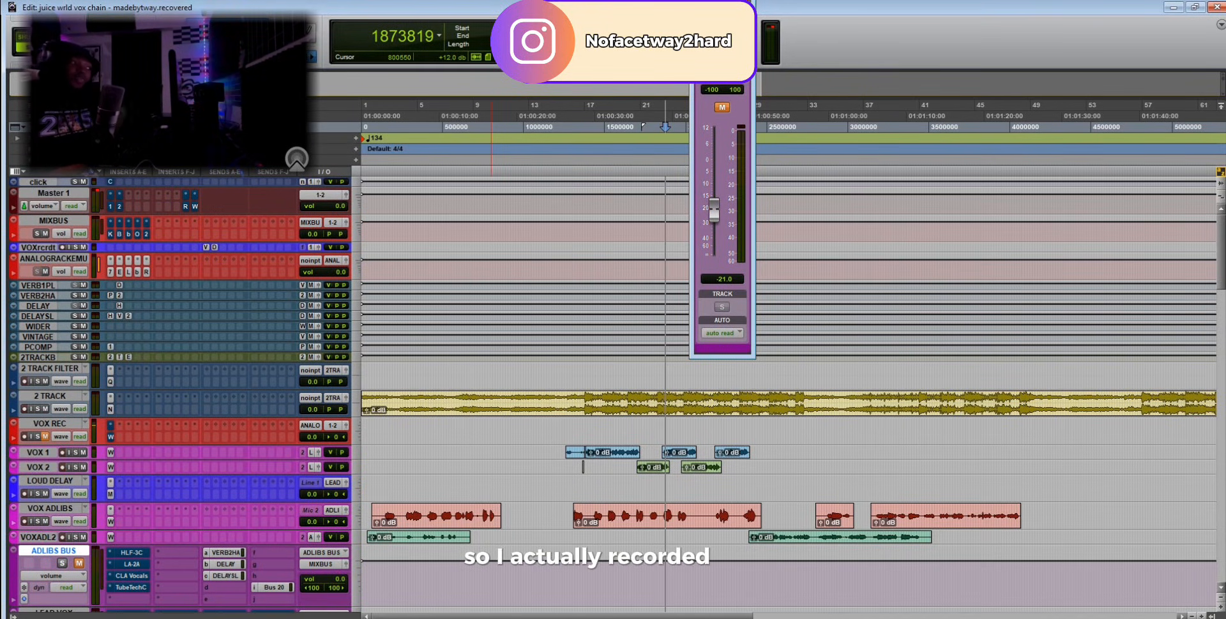
{"action": "left_click_drag", "start_coordinate": [54, 280], "coordinate": [53, 303]}
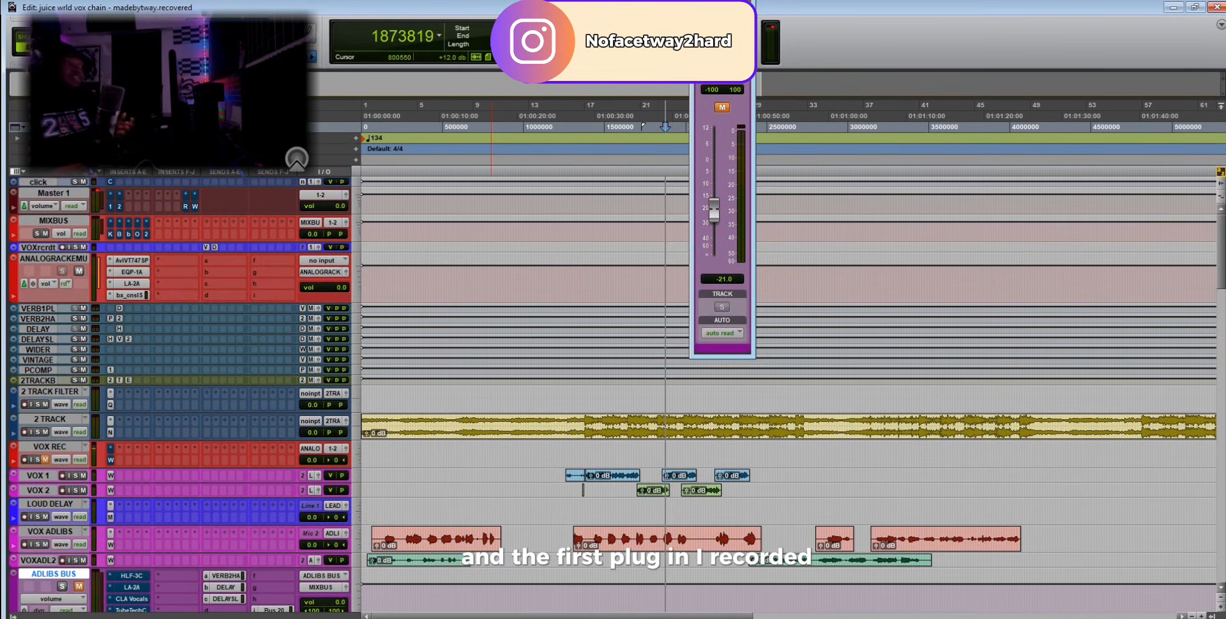
{"action": "left_click", "coordinate": [131, 260]}
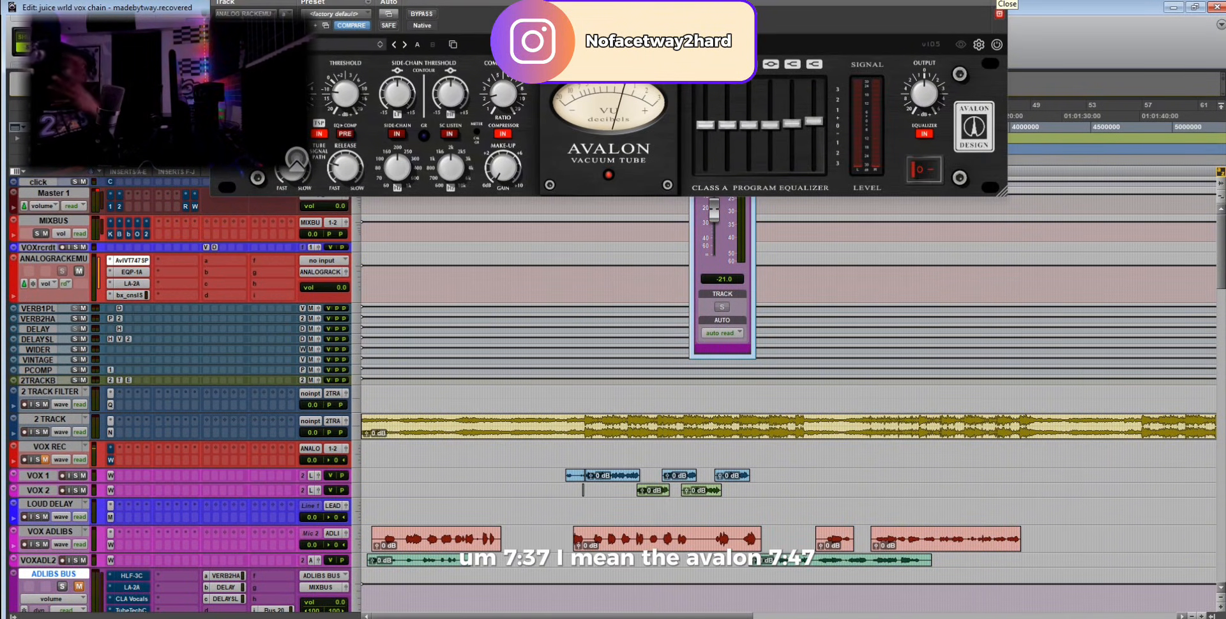
{"action": "left_click", "coordinate": [1000, 14]}
Review the EQP-1A, LA-2A and bx_console SSL 9000 J inserts on the analog rack track, and shrink the track back.
{"action": "left_click", "coordinate": [131, 272]}
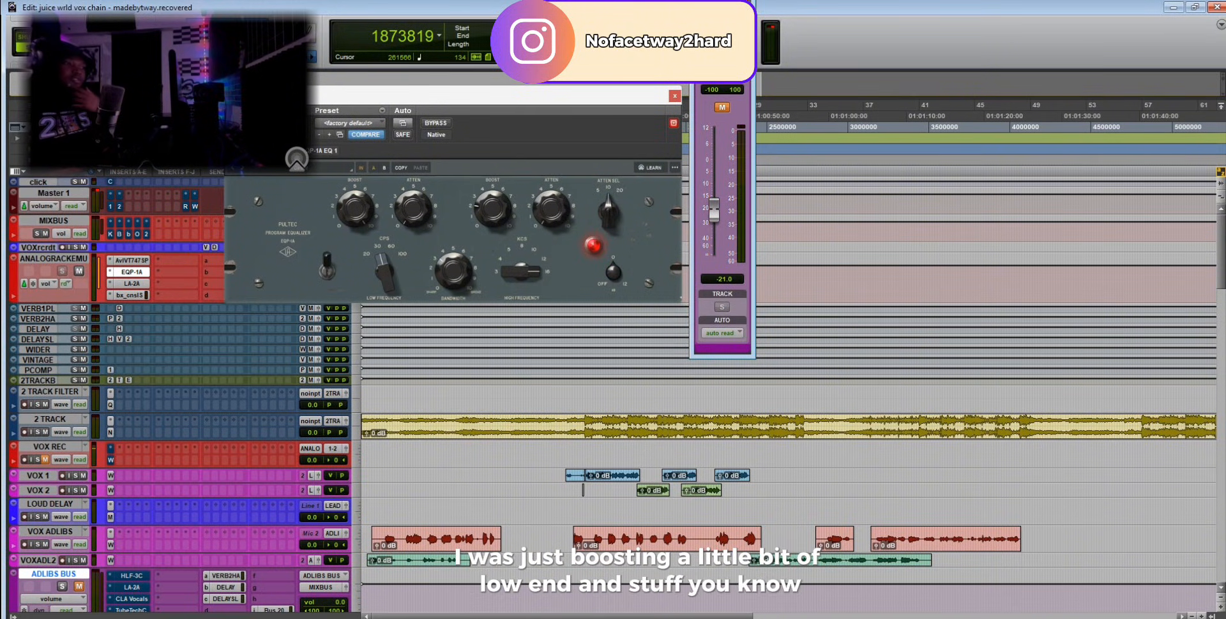
{"action": "left_click", "coordinate": [132, 283]}
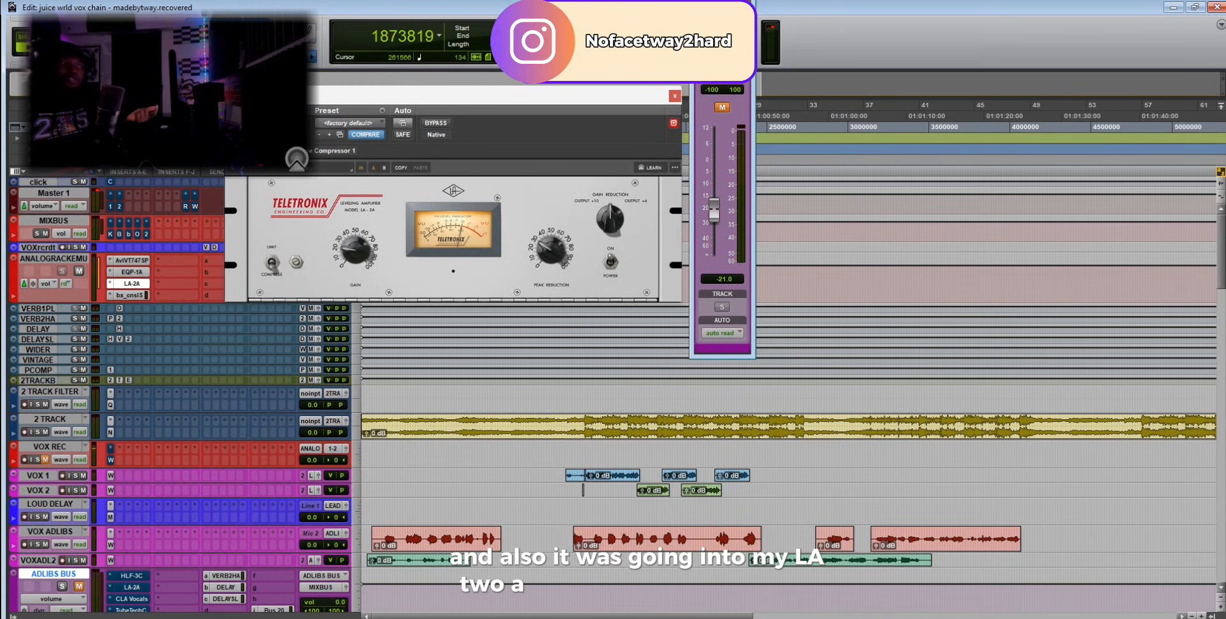
{"action": "left_click", "coordinate": [131, 295]}
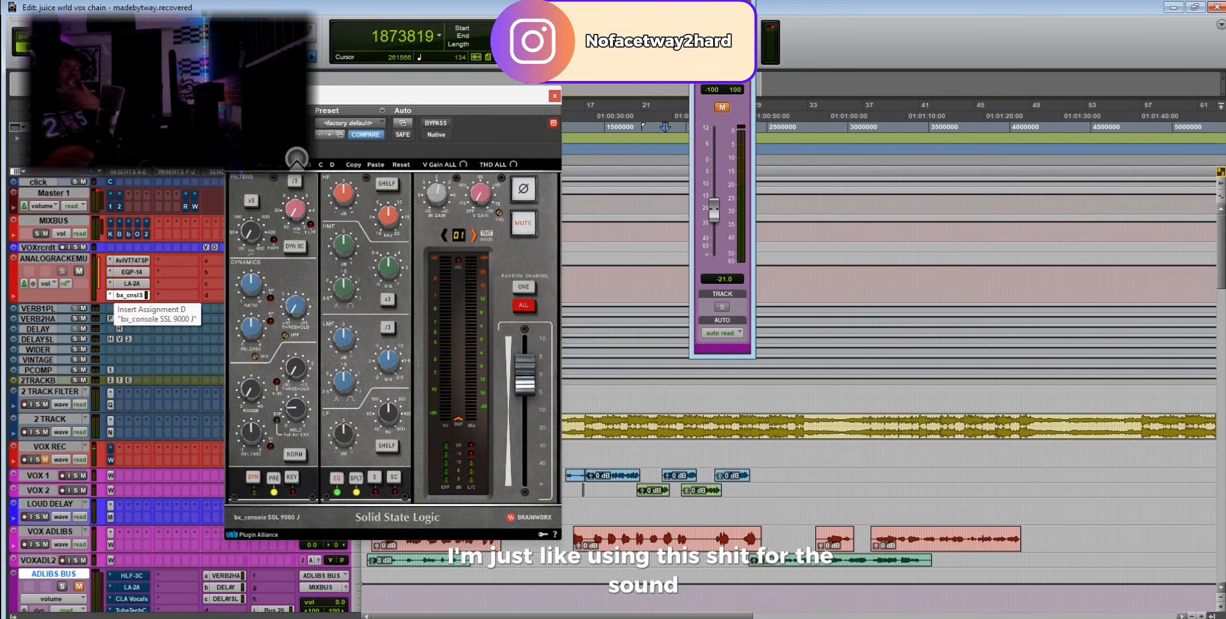
{"action": "left_click", "coordinate": [120, 296]}
{"action": "left_click_drag", "start_coordinate": [120, 303], "coordinate": [120, 262]}
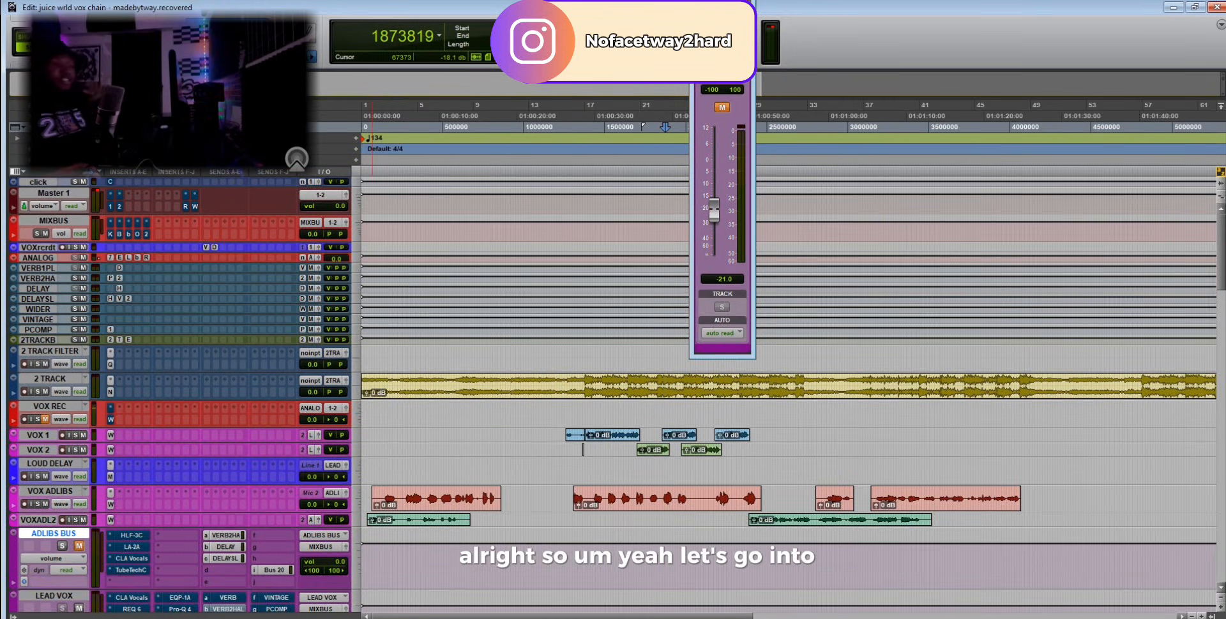
Place the playback position just before bar 17 and review the Trim and Pultec EQP-1A inserts on the 2TRACKB track.
{"action": "scroll", "coordinate": [611, 394], "scroll_direction": "down", "scroll_amount": 3}
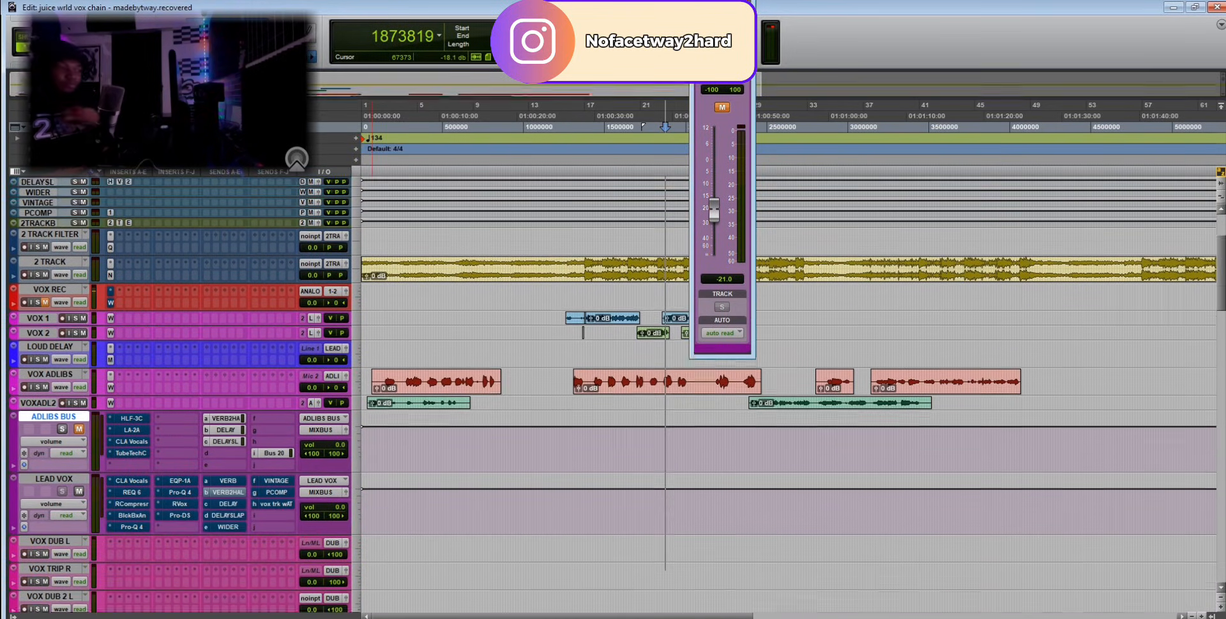
{"action": "scroll", "coordinate": [372, 447], "scroll_direction": "down", "scroll_amount": 1}
{"action": "left_click", "coordinate": [581, 412]}
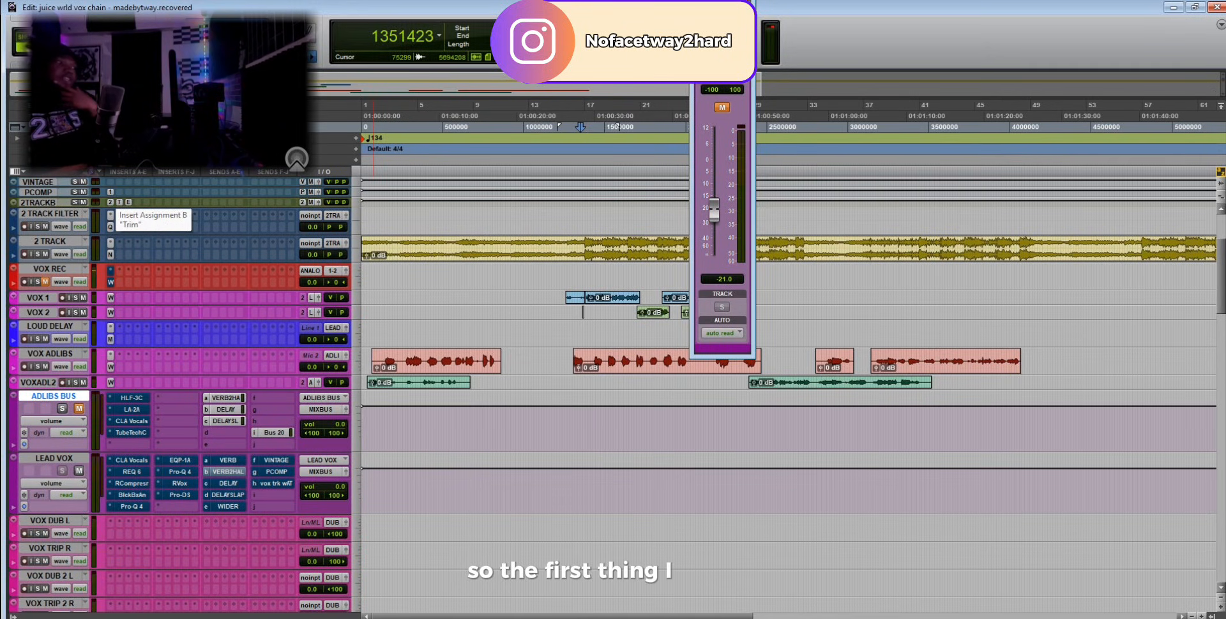
{"action": "left_click", "coordinate": [115, 216]}
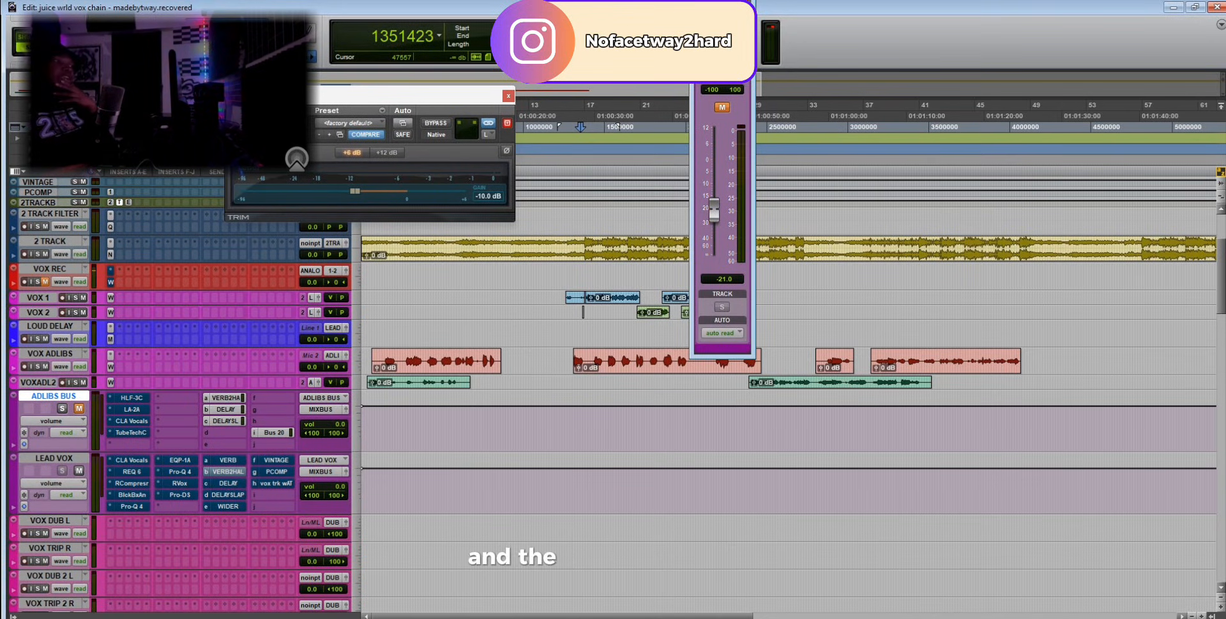
{"action": "left_click", "coordinate": [128, 203]}
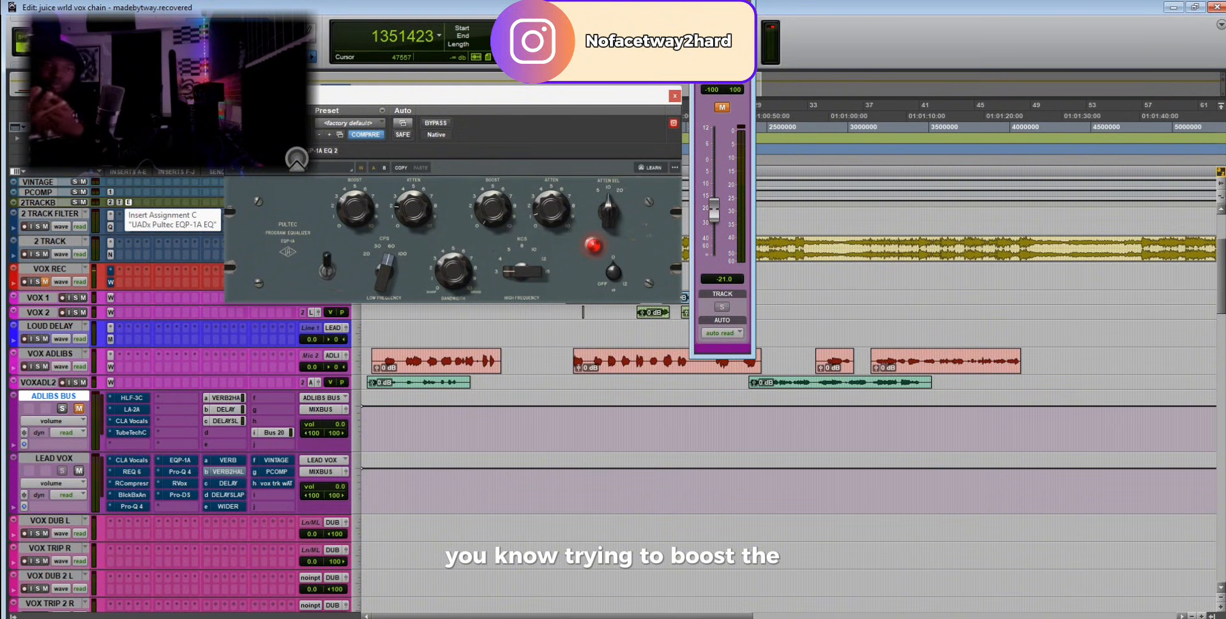
{"action": "left_click", "coordinate": [128, 202]}
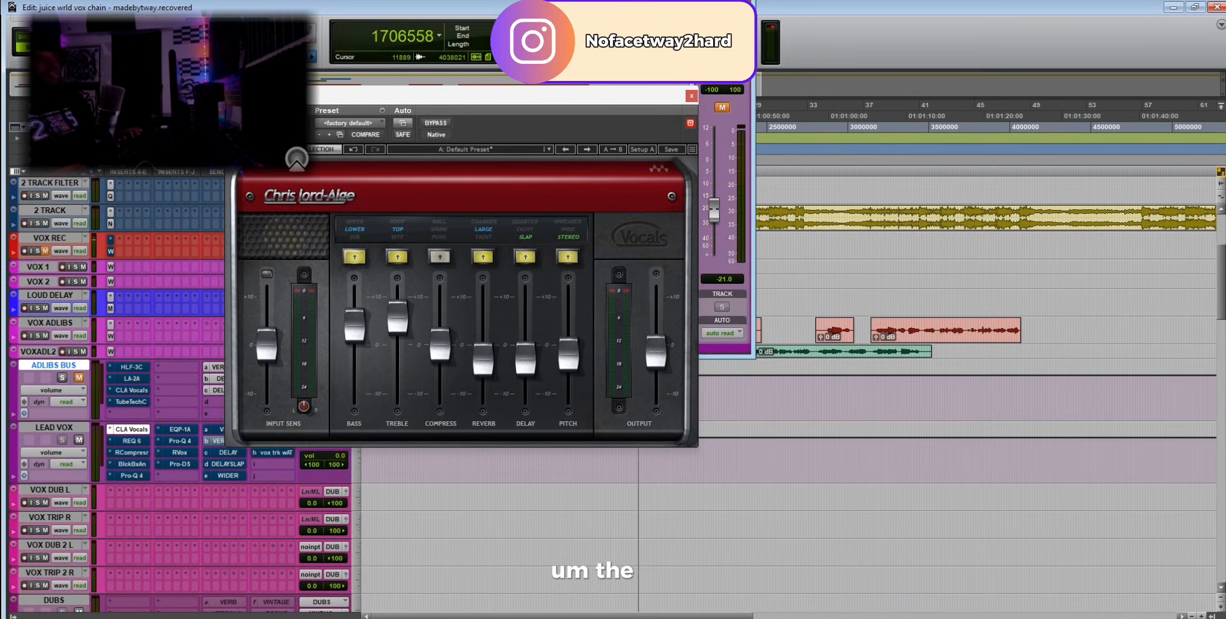
Play the vocals while comparing CLA Vocals on LEAD VOX active and bypassed, and close the plug-in.
{"action": "mouse_move", "coordinate": [397, 318]}
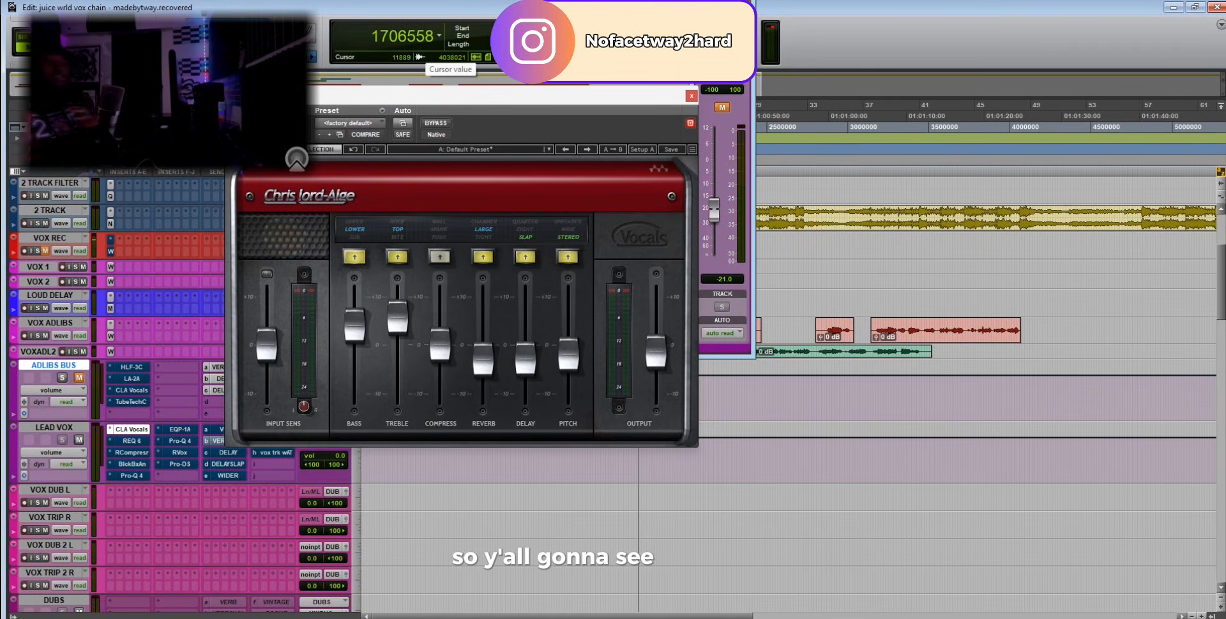
{"action": "key", "text": "space"}
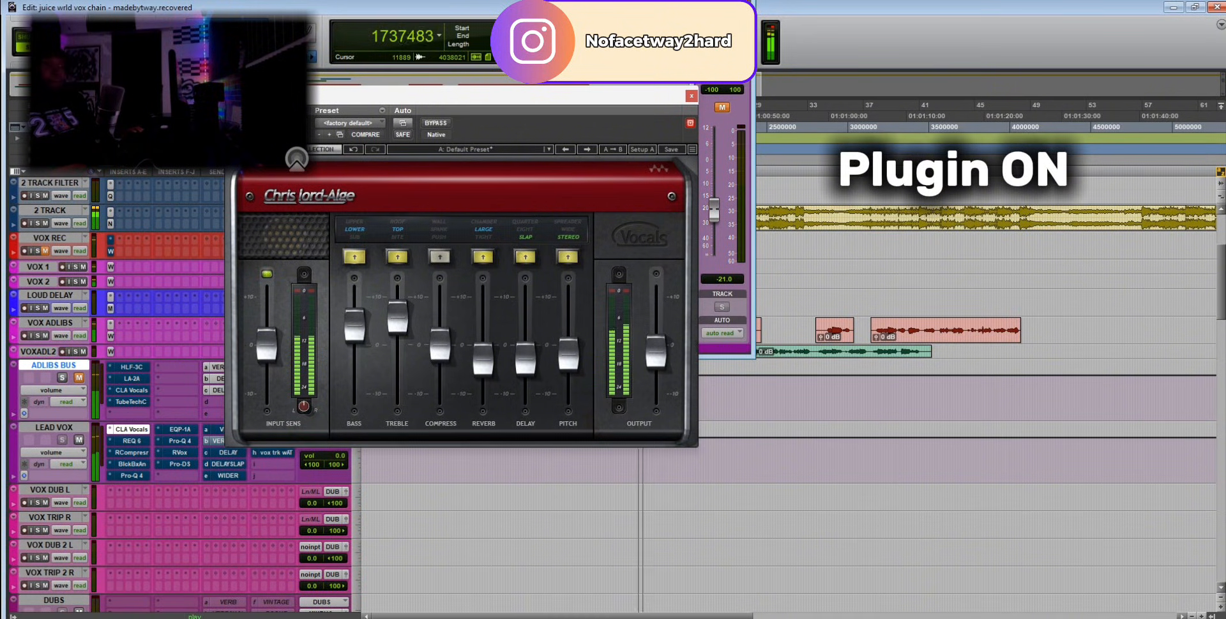
{"action": "left_click", "coordinate": [436, 123]}
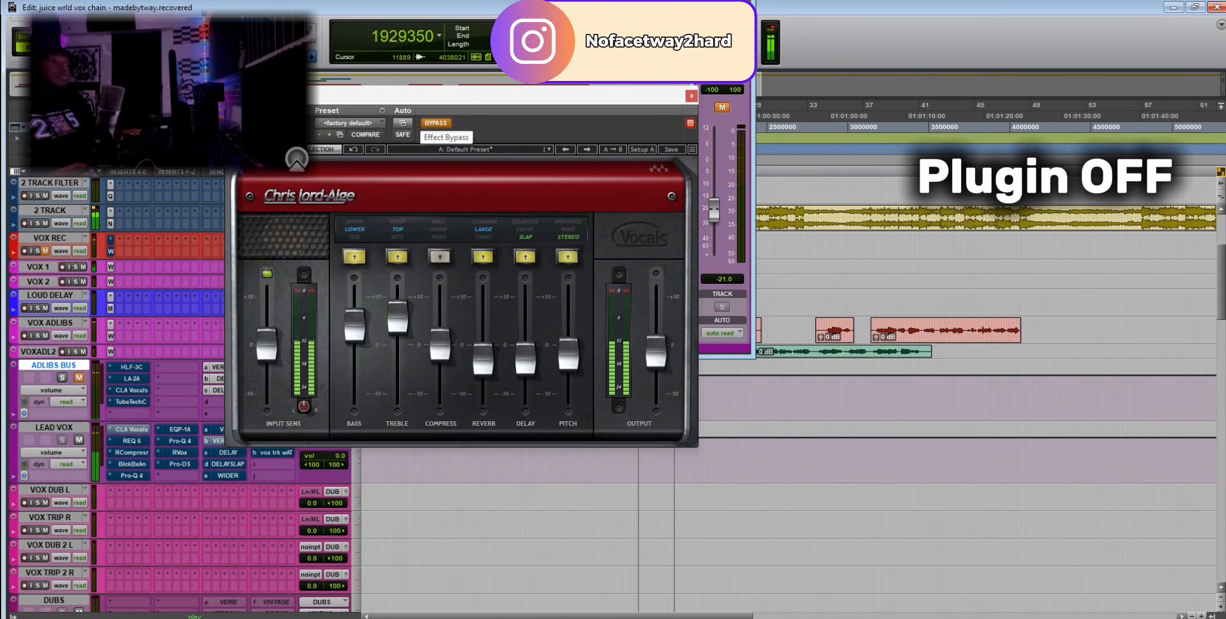
{"action": "left_click", "coordinate": [436, 123]}
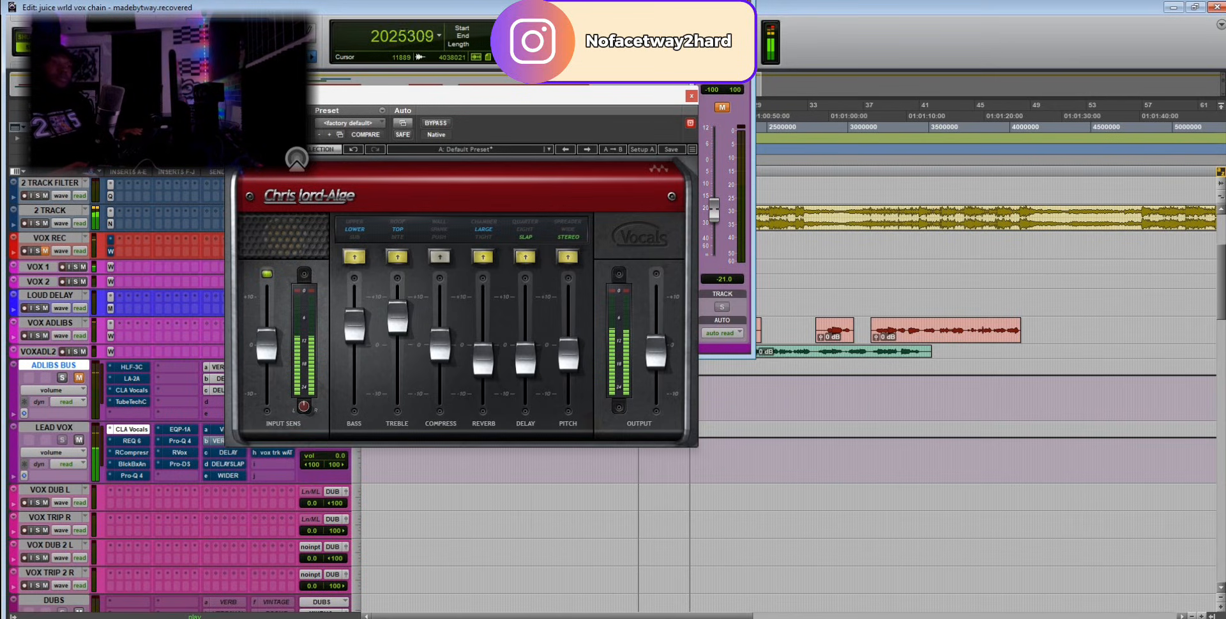
{"action": "key", "text": "space"}
{"action": "left_click", "coordinate": [690, 96]}
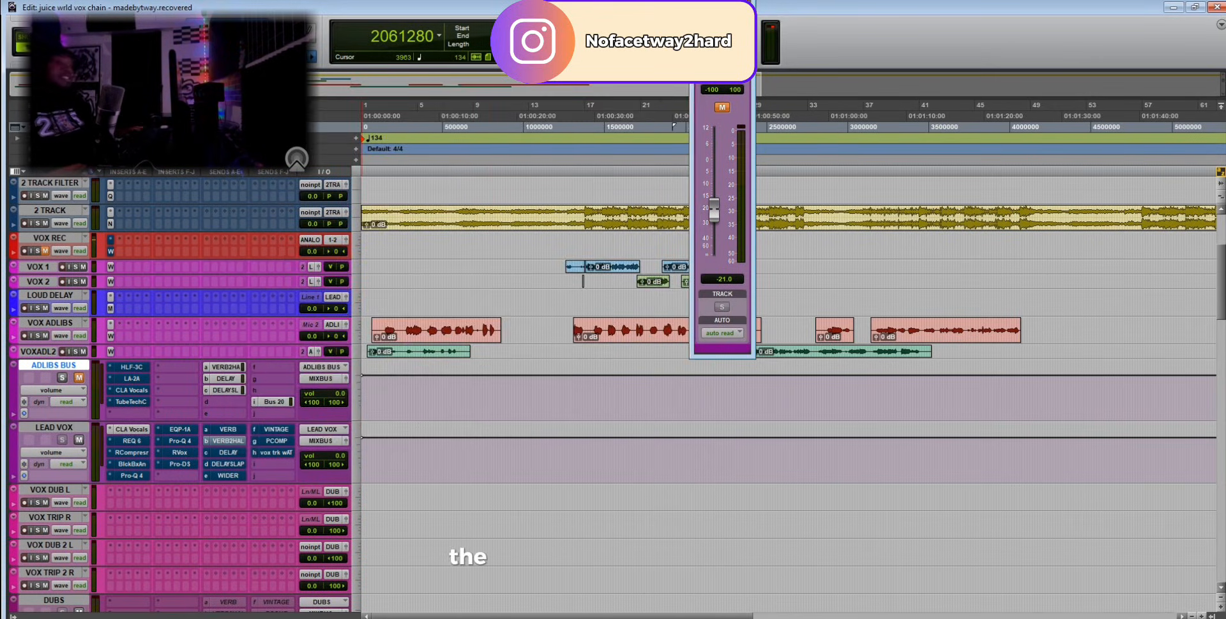
Open the REQ 6 equalizer on LEAD VOX and review the settings of bands 4, 2 and 1.
{"action": "left_click", "coordinate": [131, 440]}
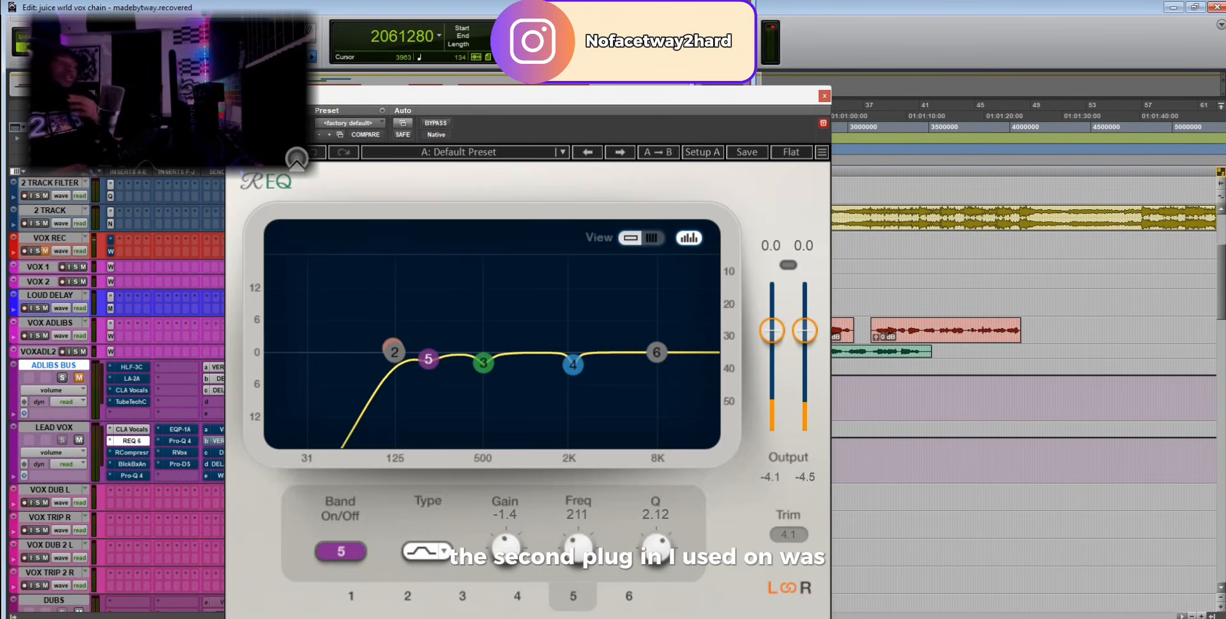
{"action": "left_click_drag", "start_coordinate": [458, 99], "coordinate": [503, 16]}
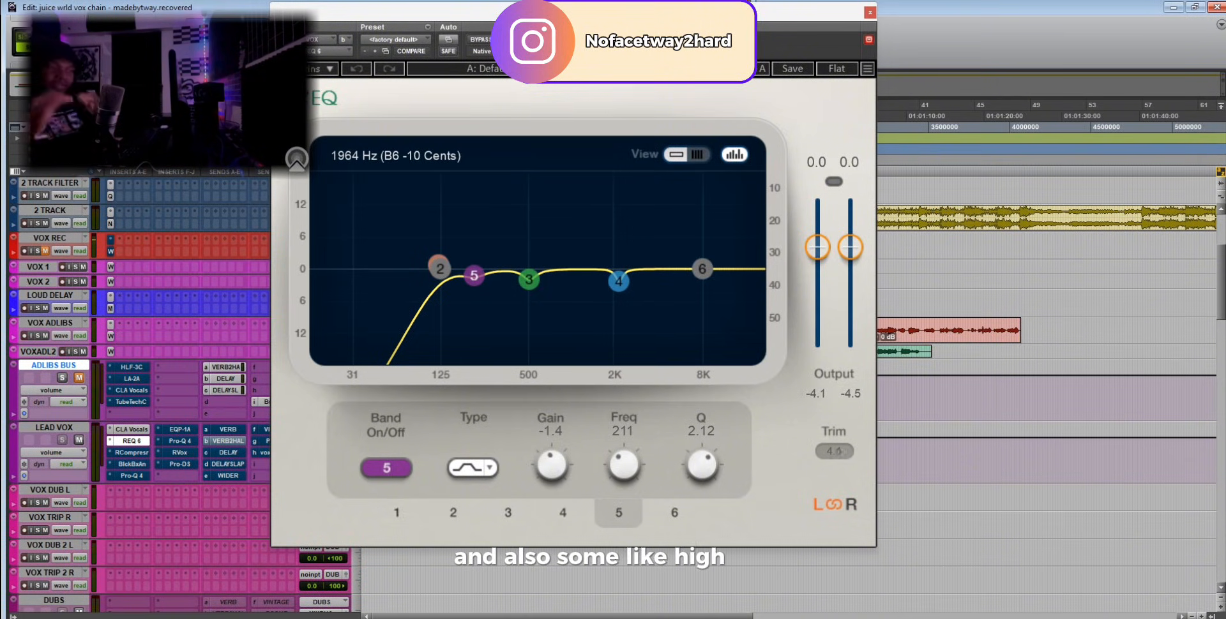
{"action": "left_click", "coordinate": [615, 281]}
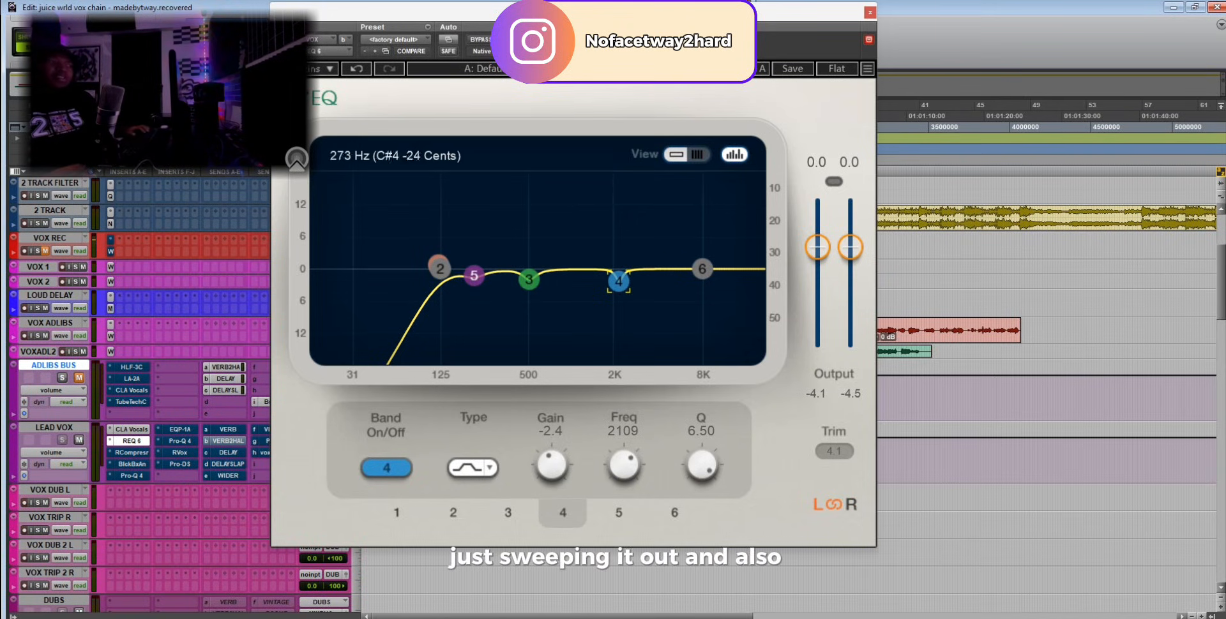
{"action": "left_click", "coordinate": [440, 268]}
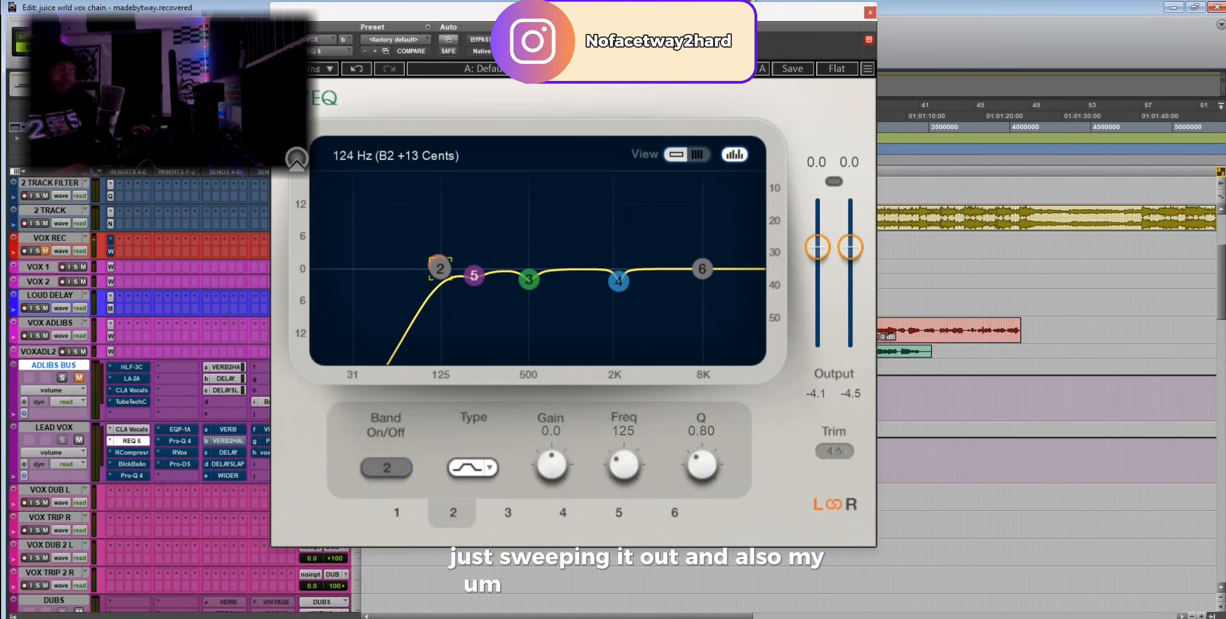
{"action": "left_click", "coordinate": [438, 266]}
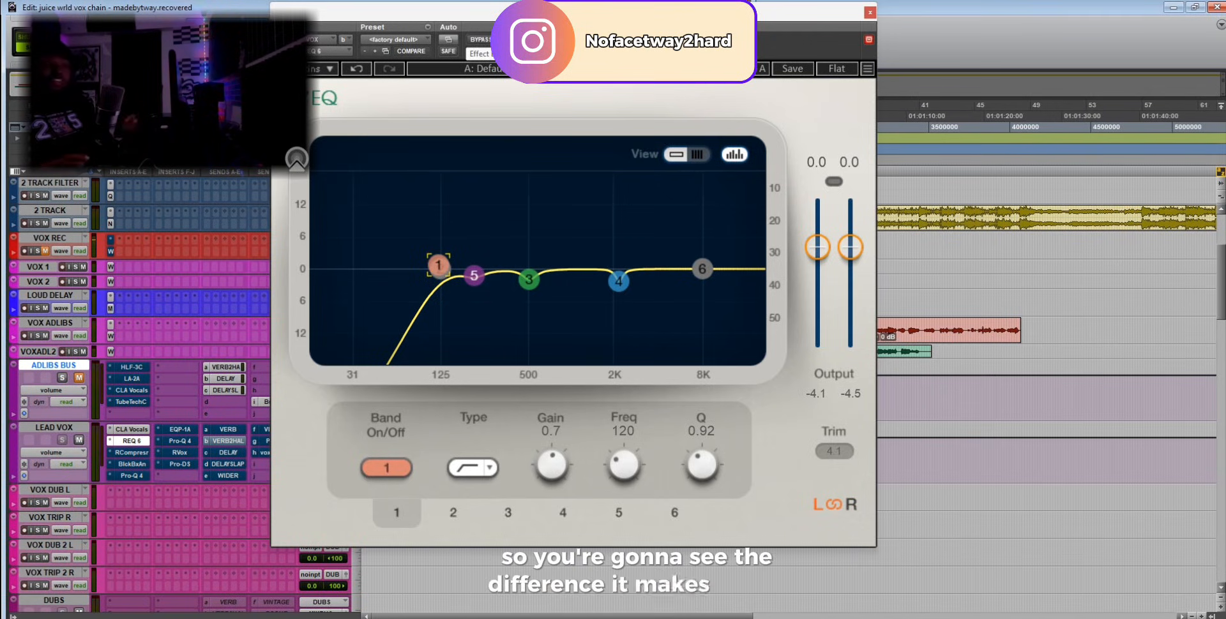
Play the vocals with the REQ 6 equalizer bypassed and switched back on to compare the sound.
{"action": "left_click", "coordinate": [480, 39]}
{"action": "key", "text": "space"}
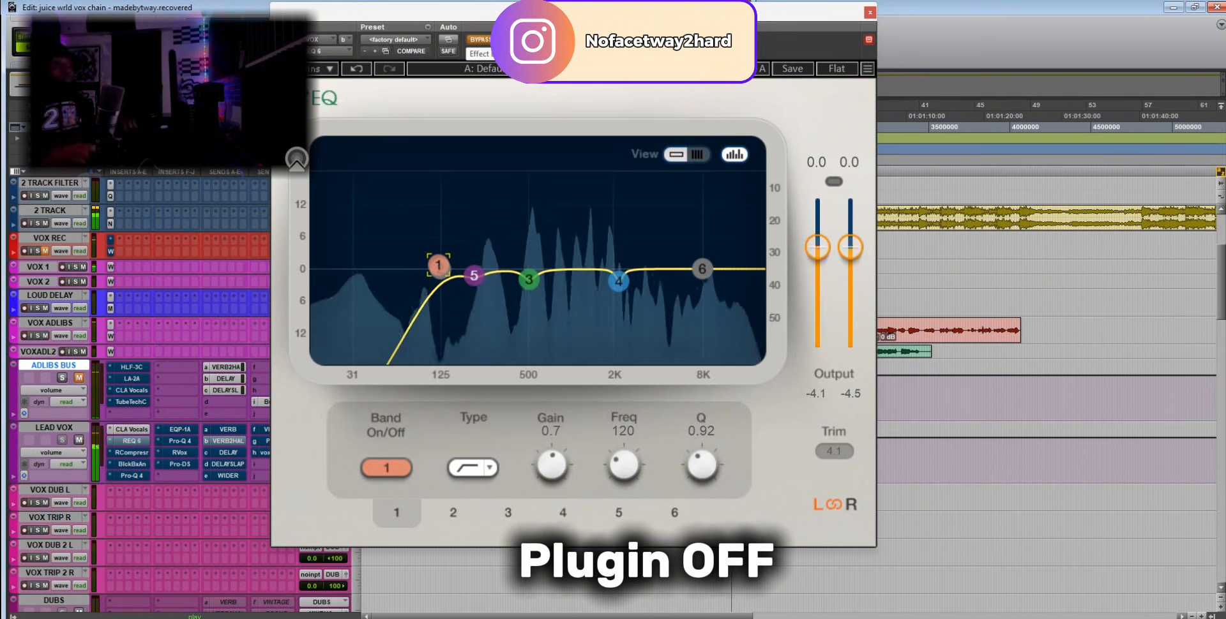
{"action": "left_click", "coordinate": [480, 40]}
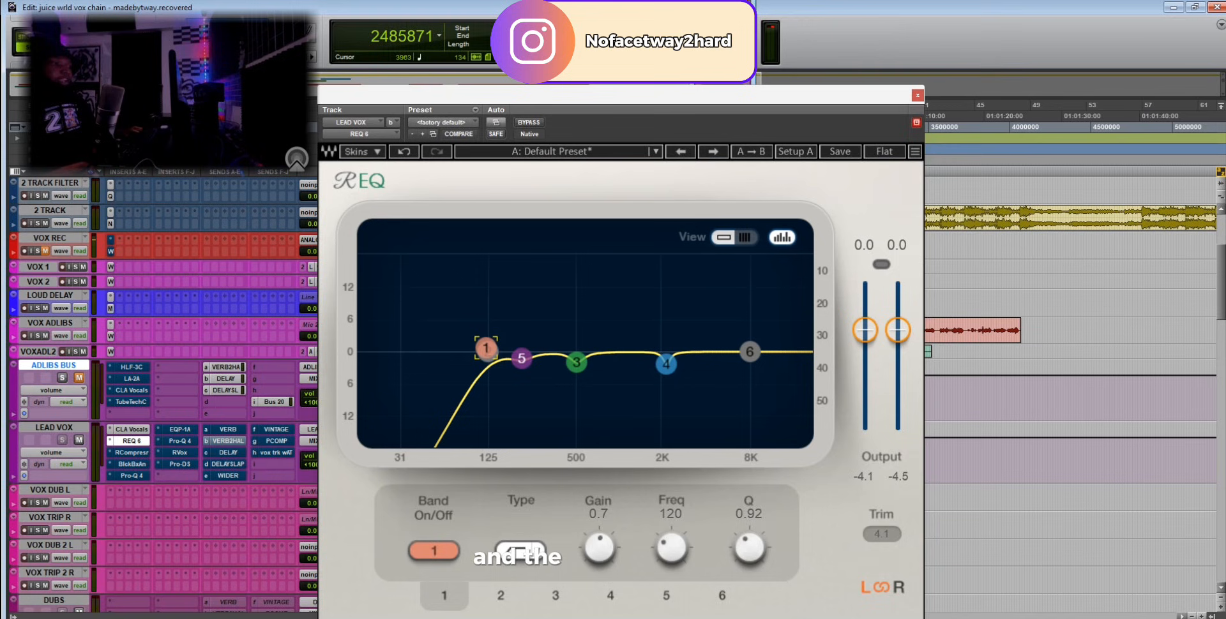
Enable the RCompressor insert on LEAD VOX, open its settings and play a short passage through it.
{"action": "left_click", "coordinate": [131, 452], "text": "ctrl"}
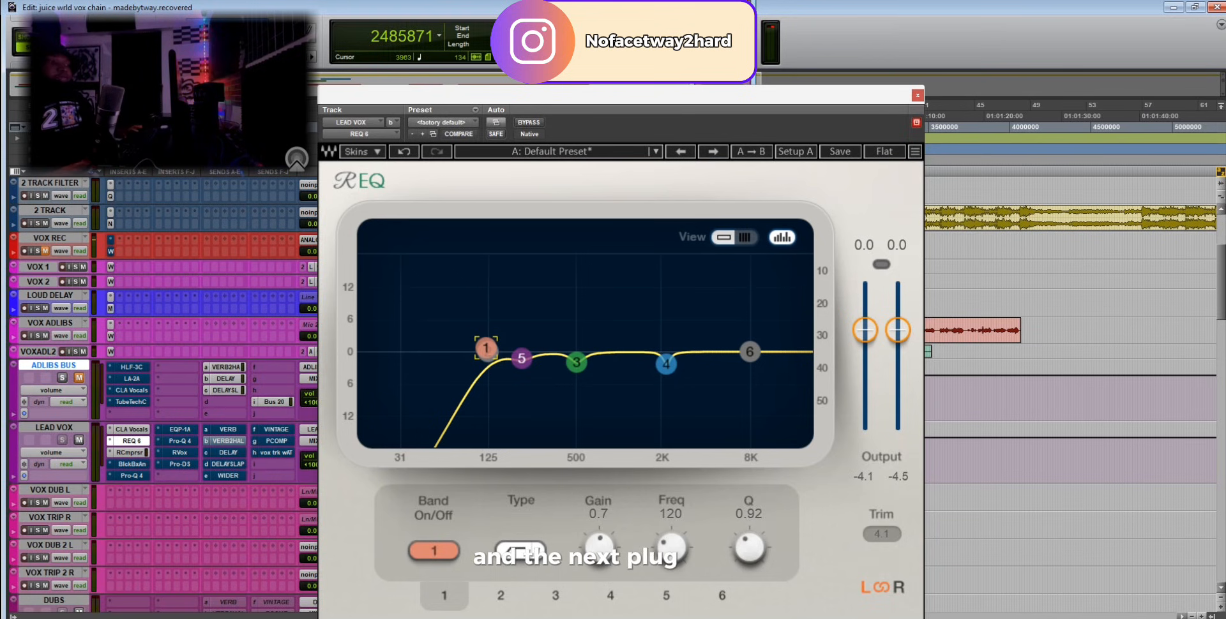
{"action": "left_click", "coordinate": [132, 453]}
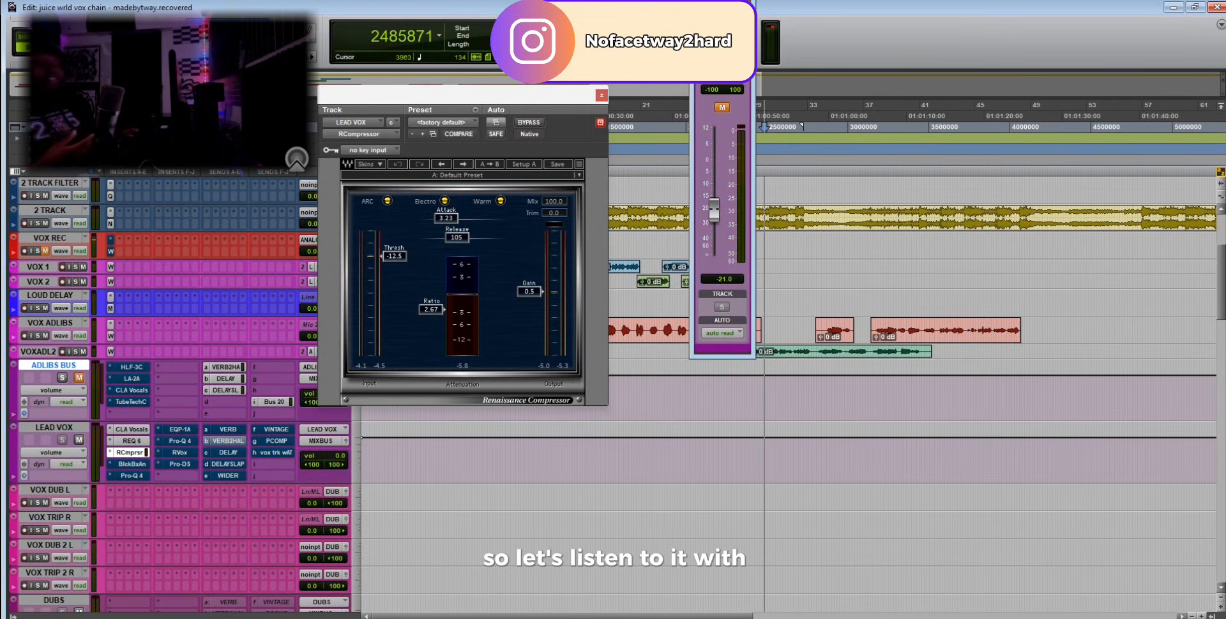
{"action": "key", "text": "space"}
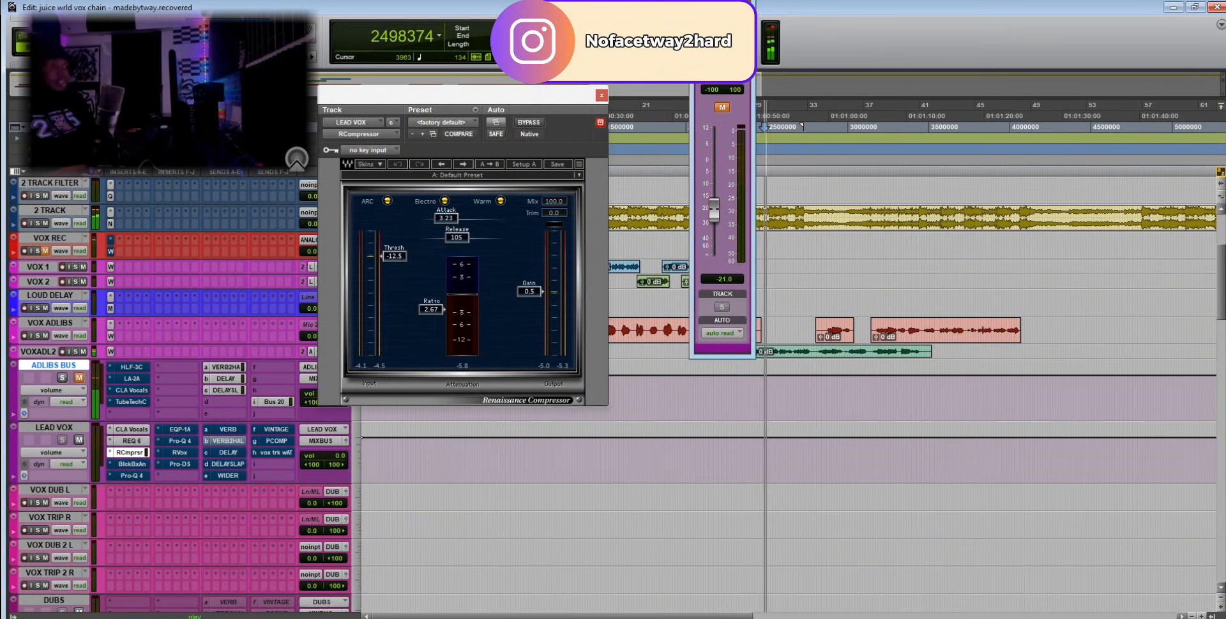
{"action": "key", "text": "space"}
Shift the compressor window aside and audition the compressed lead vocal from around bar 17.
{"action": "left_click_drag", "start_coordinate": [460, 96], "coordinate": [538, 76]}
{"action": "left_click", "coordinate": [622, 126]}
{"action": "key", "text": "space"}
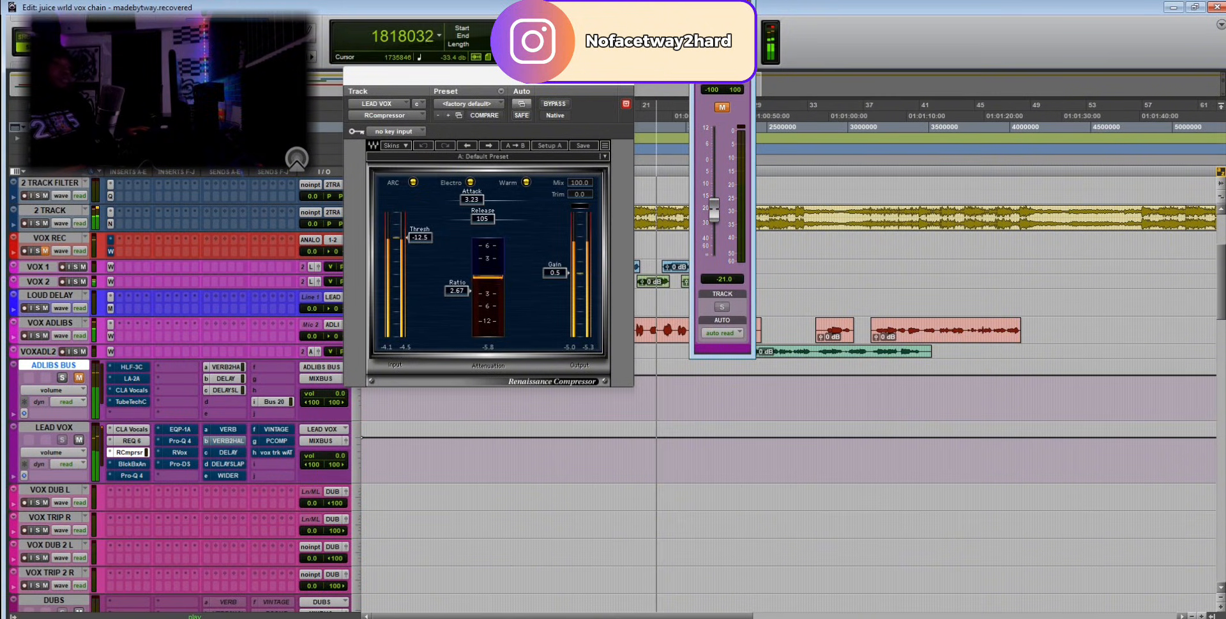
{"action": "key", "text": "space"}
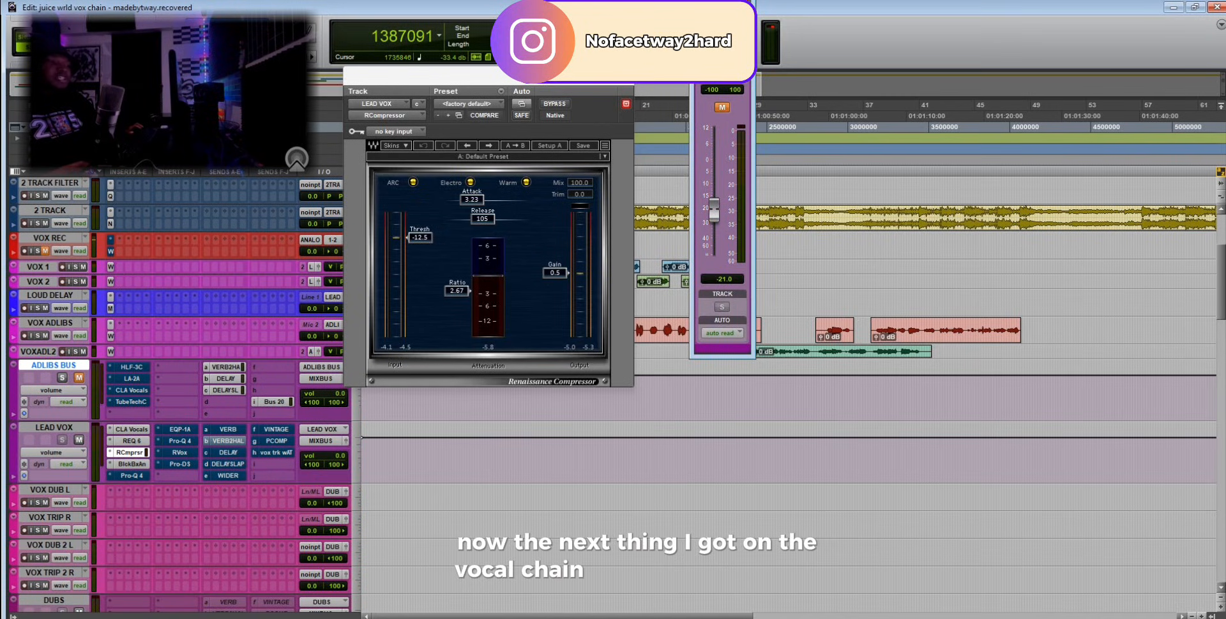
Review the Black Box HG-2 saturation settings on LEAD VOX, close the plug-in and play the vocals.
{"action": "left_click", "coordinate": [131, 465]}
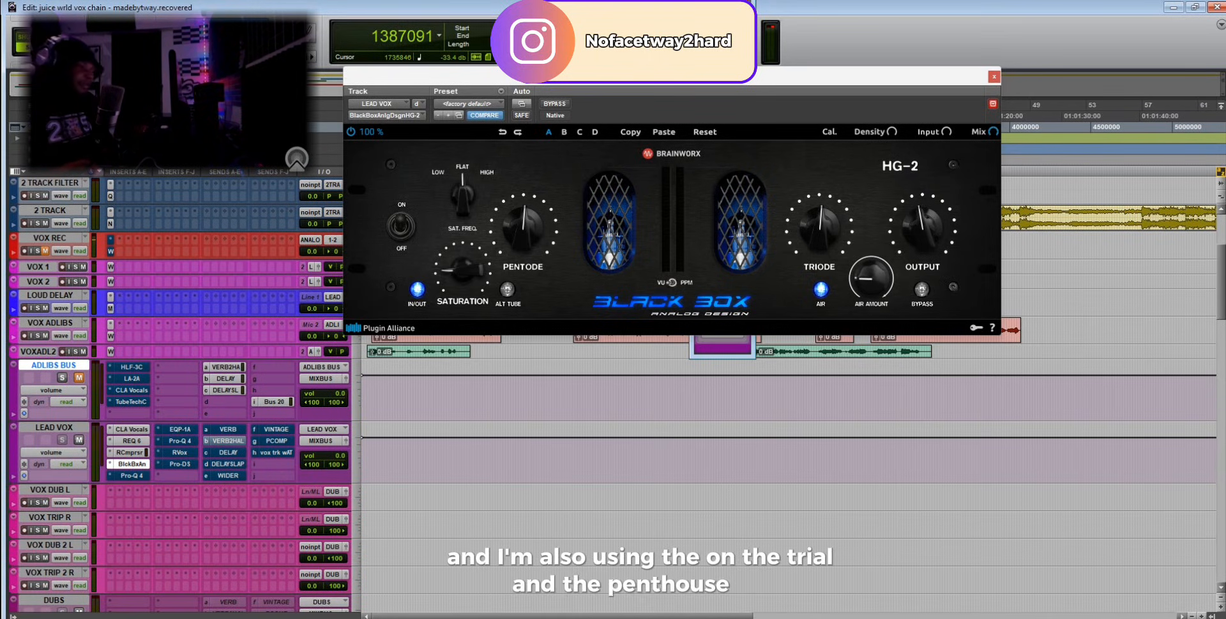
{"action": "key", "text": "ctrl+w"}
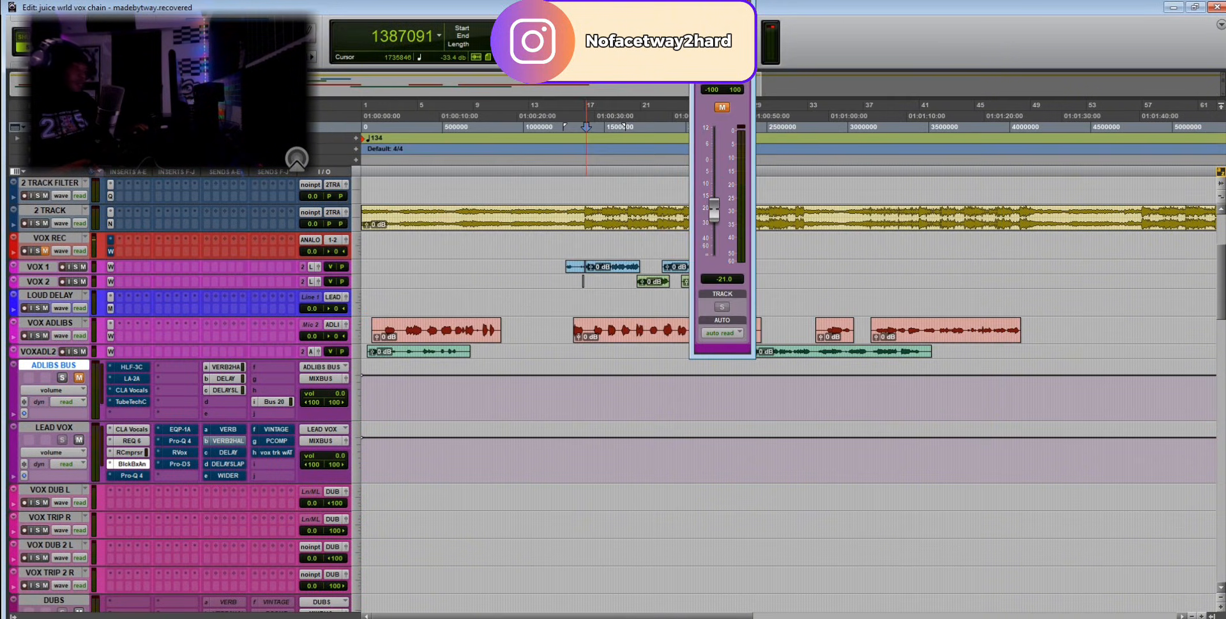
{"action": "key", "text": "space"}
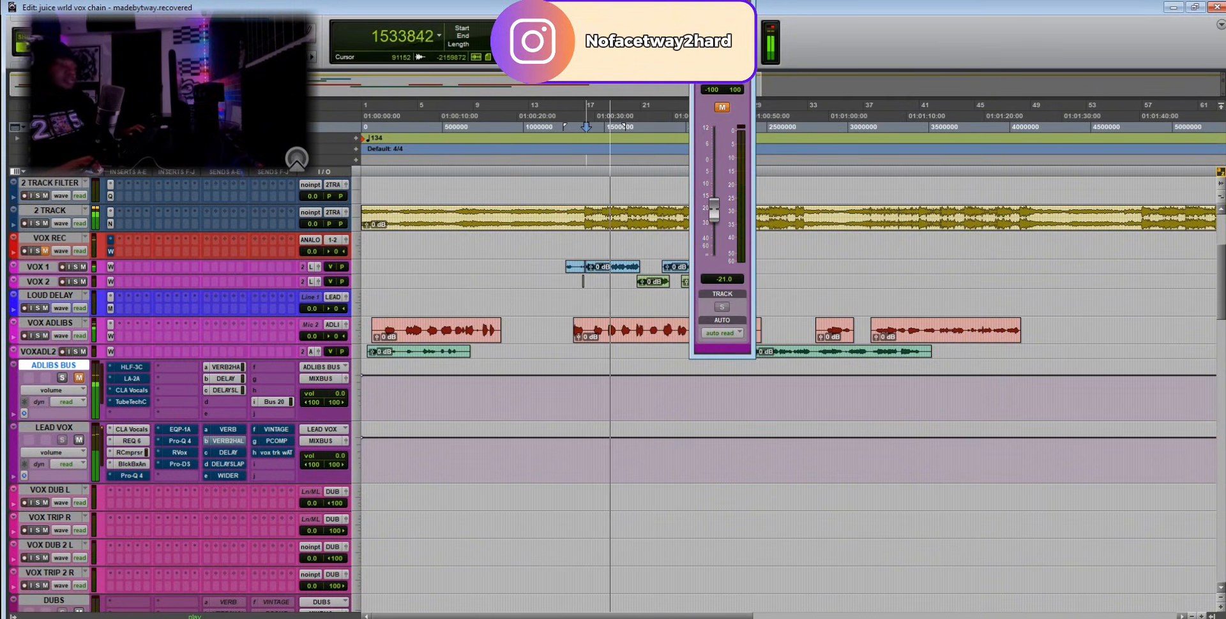
Review and audition the FabFilter Pro-Q 4 and Pultec EQP-1A inserts on LEAD VOX, and close the plug-in window.
{"action": "left_click", "coordinate": [131, 475]}
{"action": "key", "text": "space"}
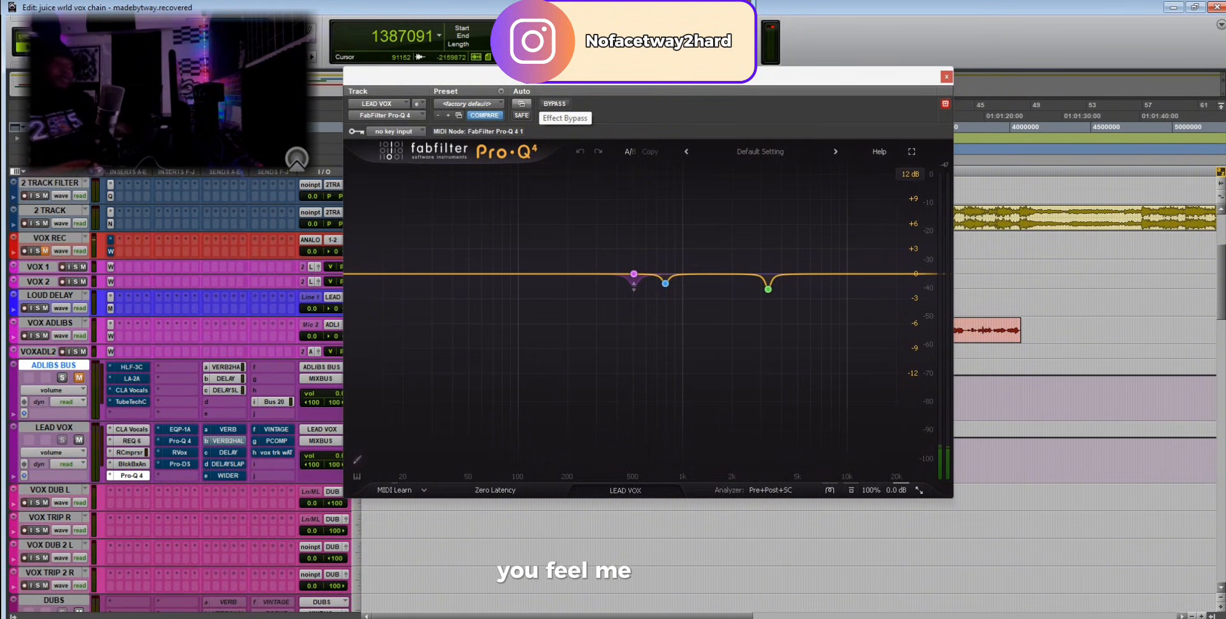
{"action": "key", "text": "space"}
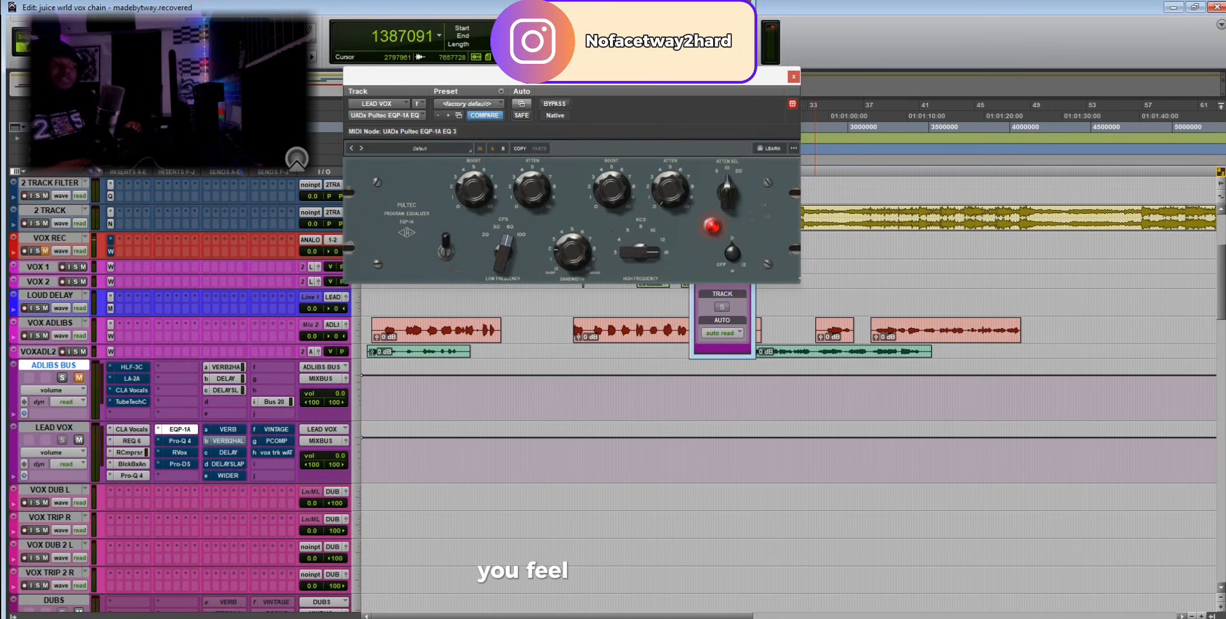
{"action": "left_click", "coordinate": [794, 76]}
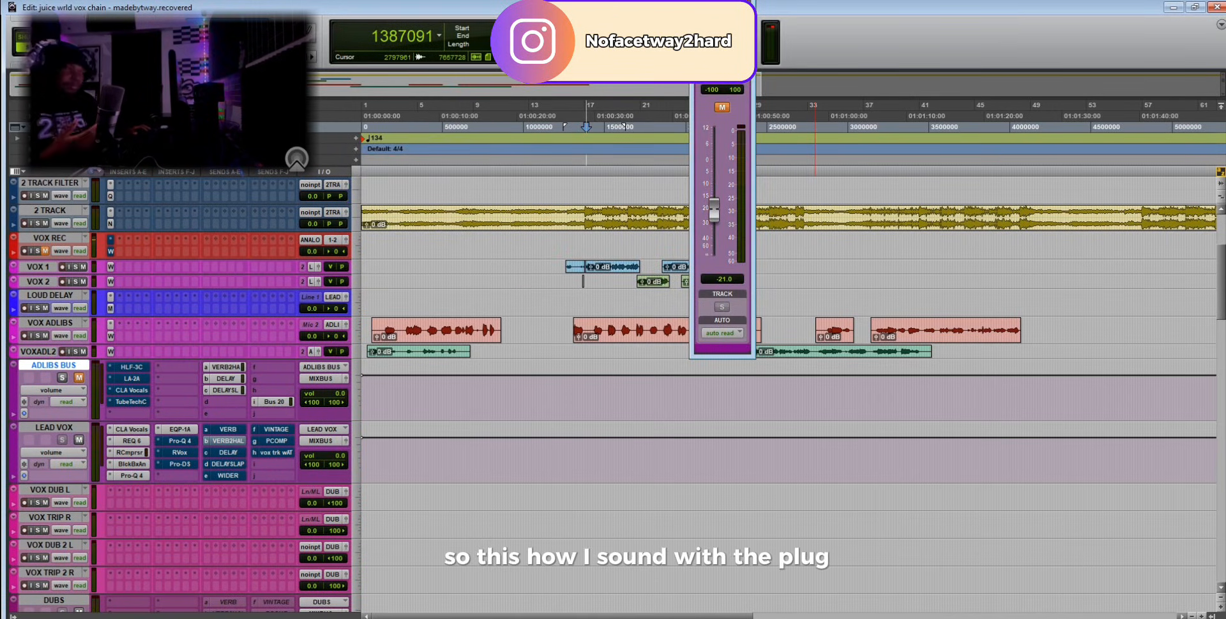
Audition the LEAD VOX chain from around bar 17 with the EQP-1A insert active.
{"action": "key", "text": "space"}
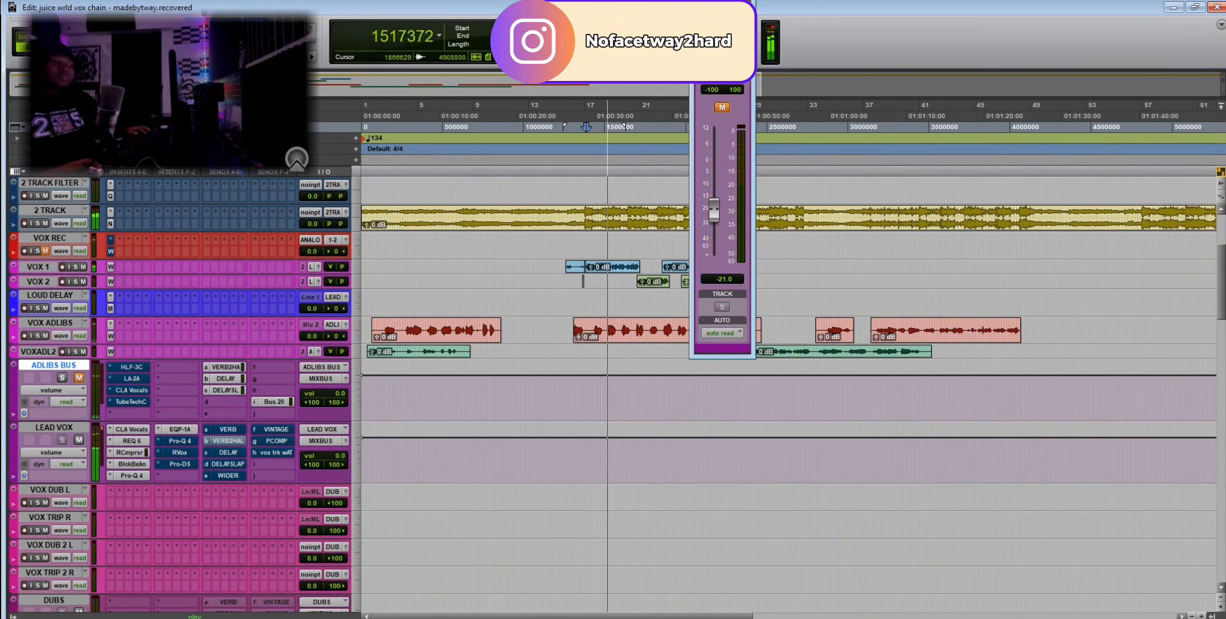
{"action": "key", "text": "r"}
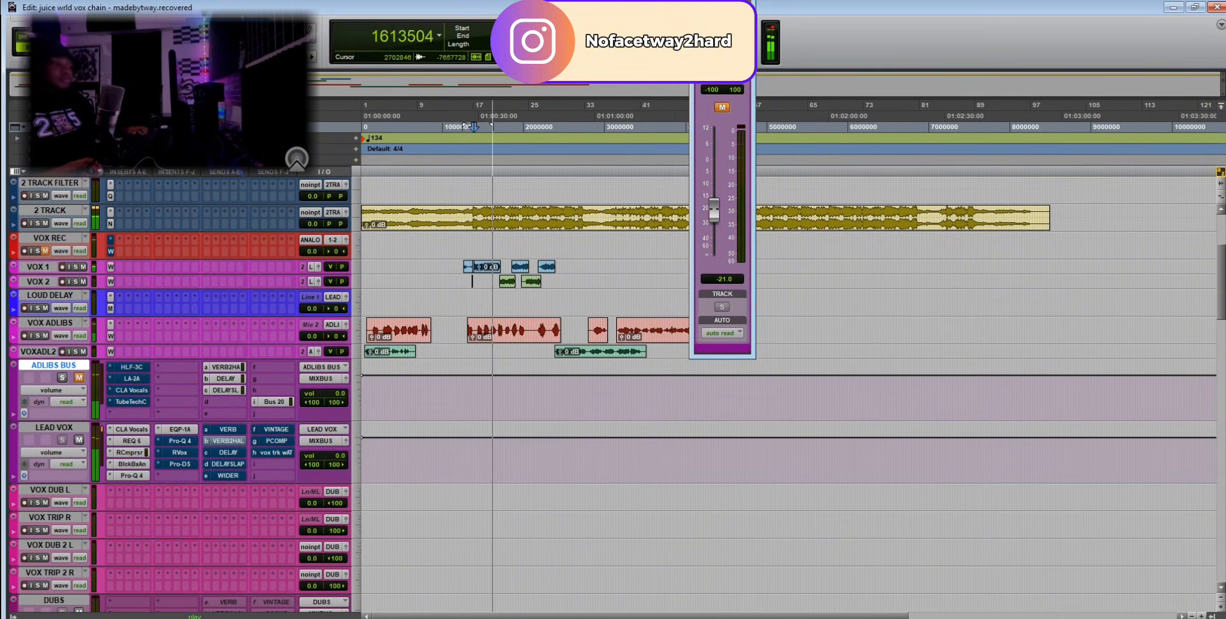
{"action": "key", "text": "t"}
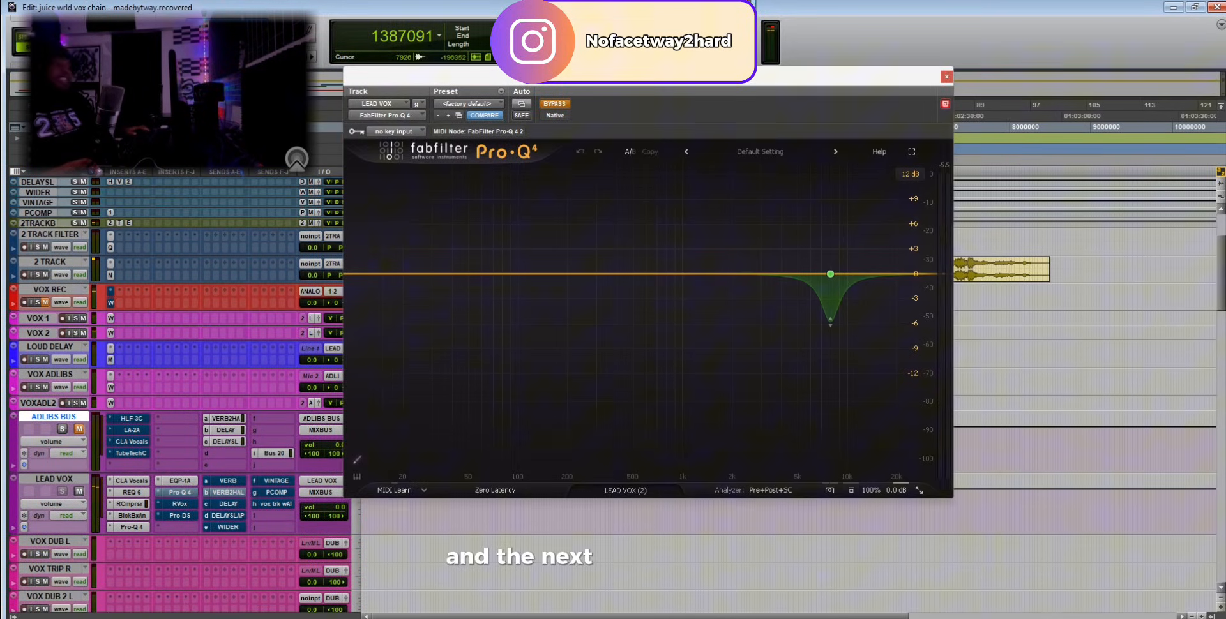
Enable the second FabFilter Pro-Q 4 insert on LEAD VOX and play a short passage through its dynamic band.
{"action": "left_click", "coordinate": [554, 103]}
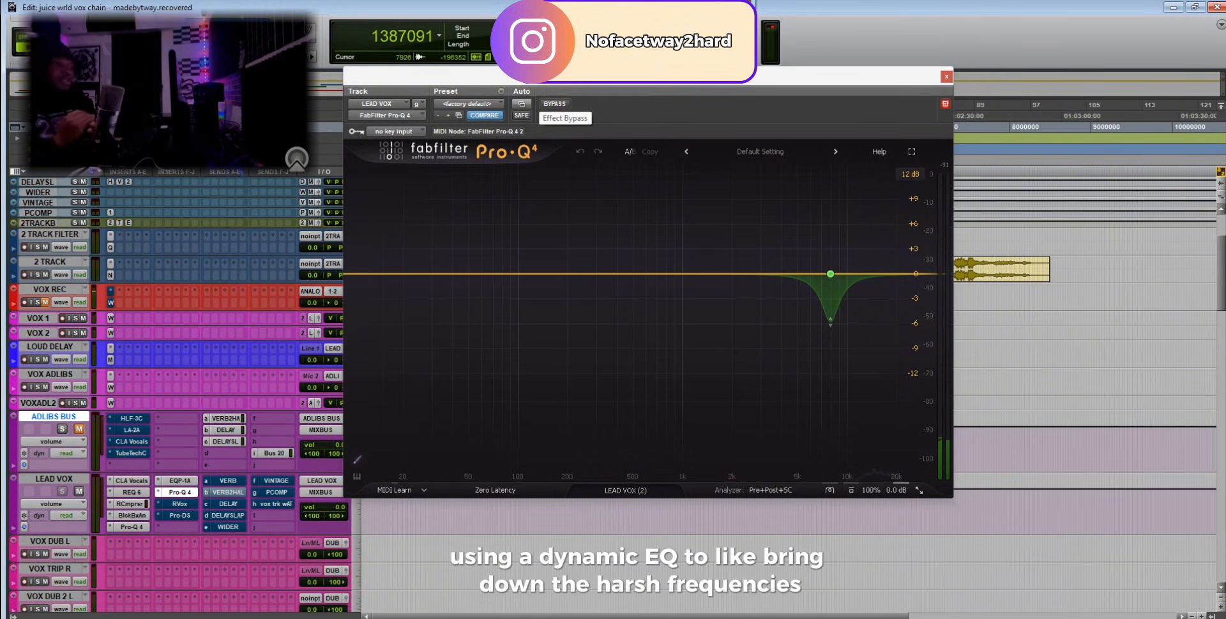
{"action": "key", "text": "space"}
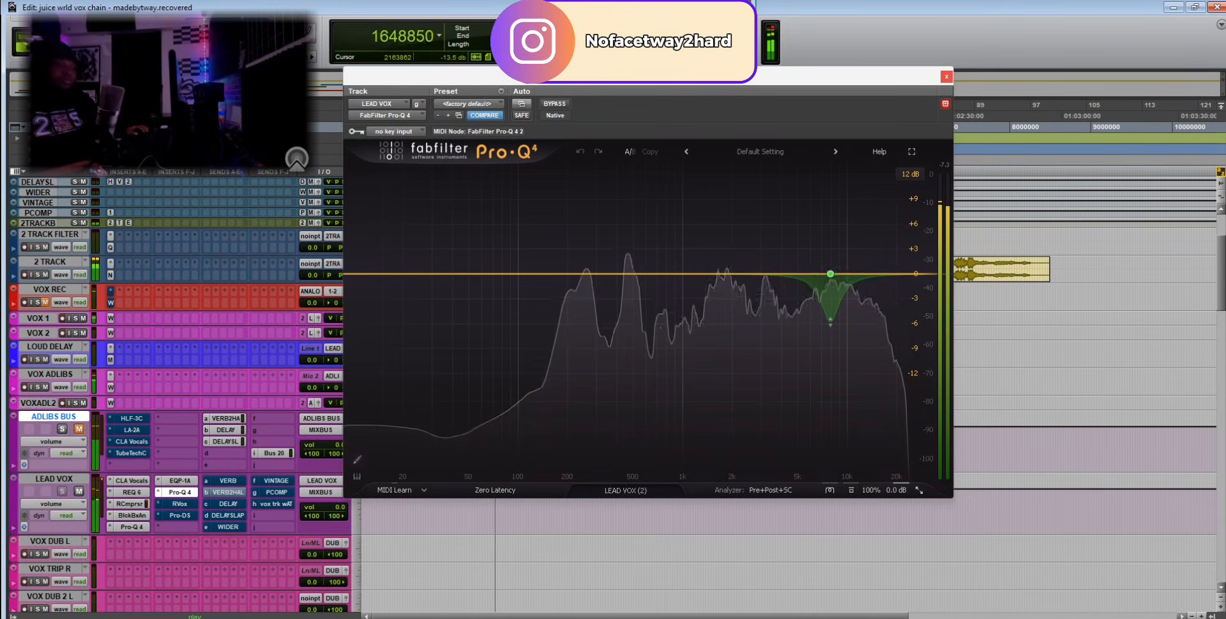
{"action": "key", "text": "space"}
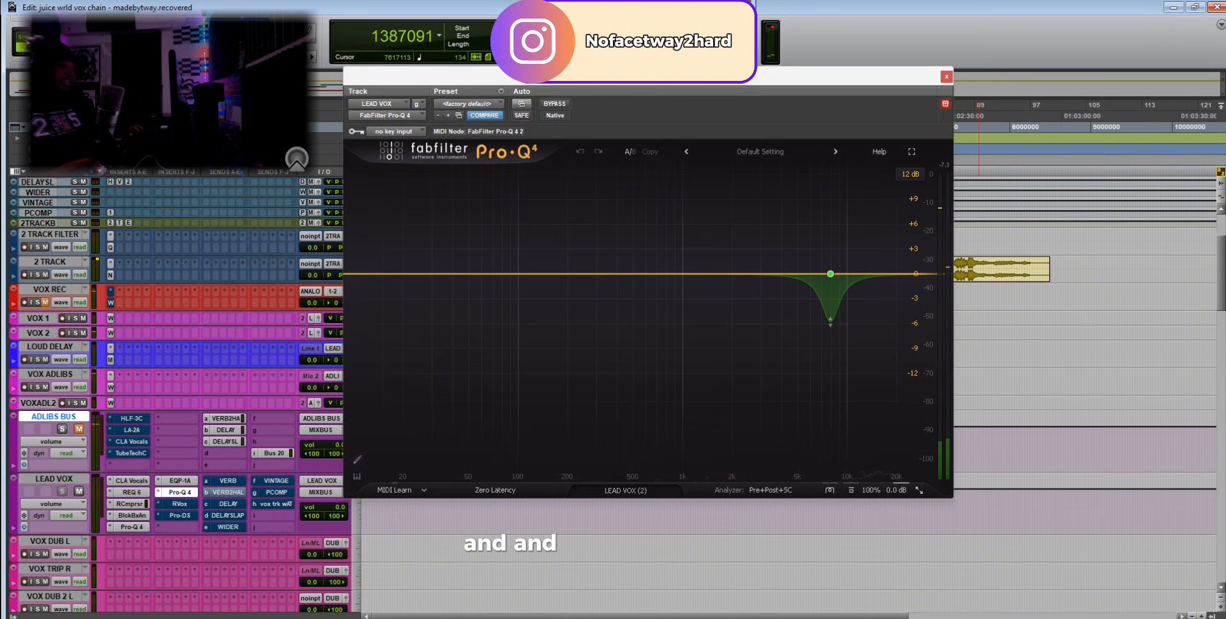
Review the RVox settings on LEAD VOX and take the FabFilter Pro-DS de-esser out of bypass.
{"action": "left_click", "coordinate": [178, 505]}
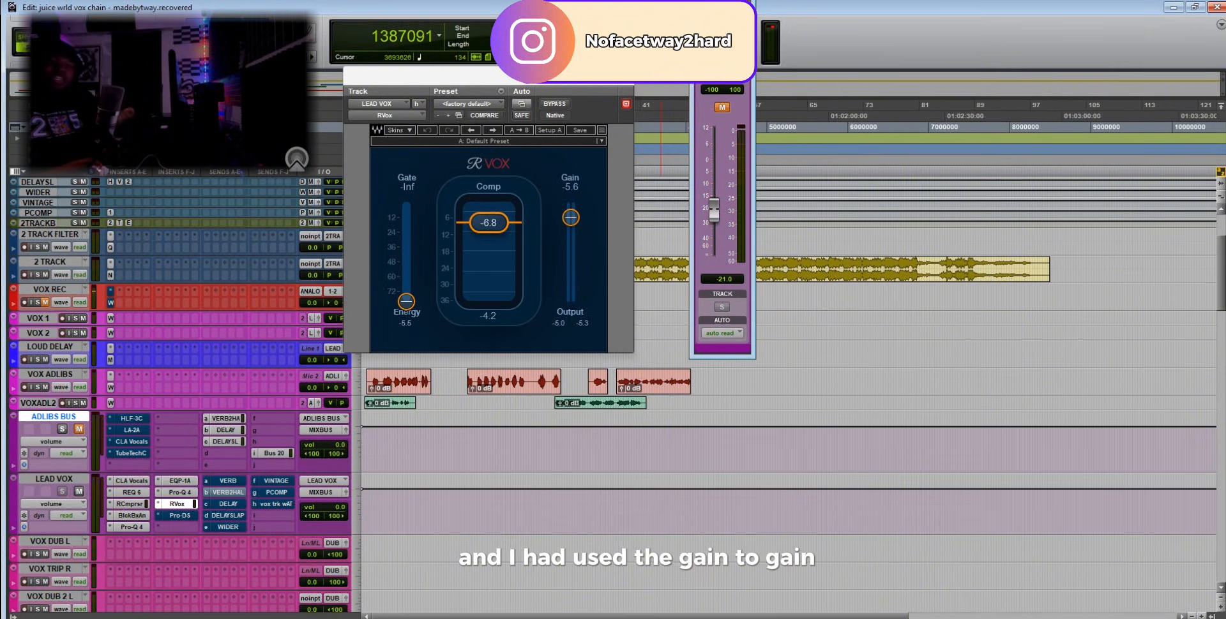
{"action": "left_click", "coordinate": [179, 515]}
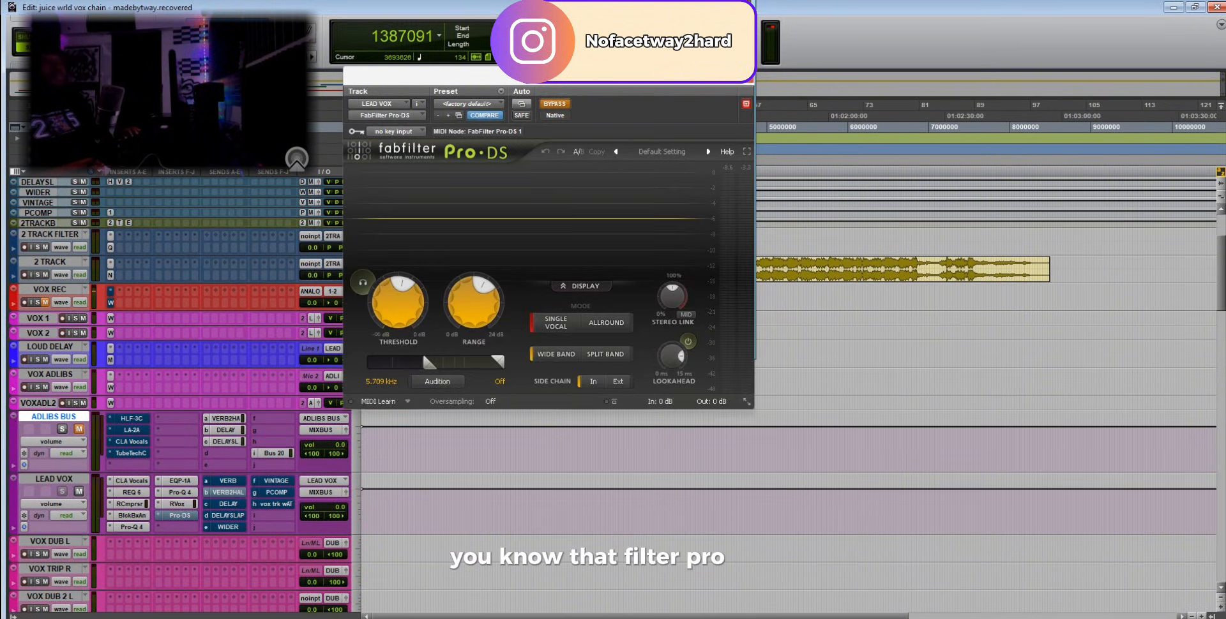
{"action": "left_click", "coordinate": [555, 103]}
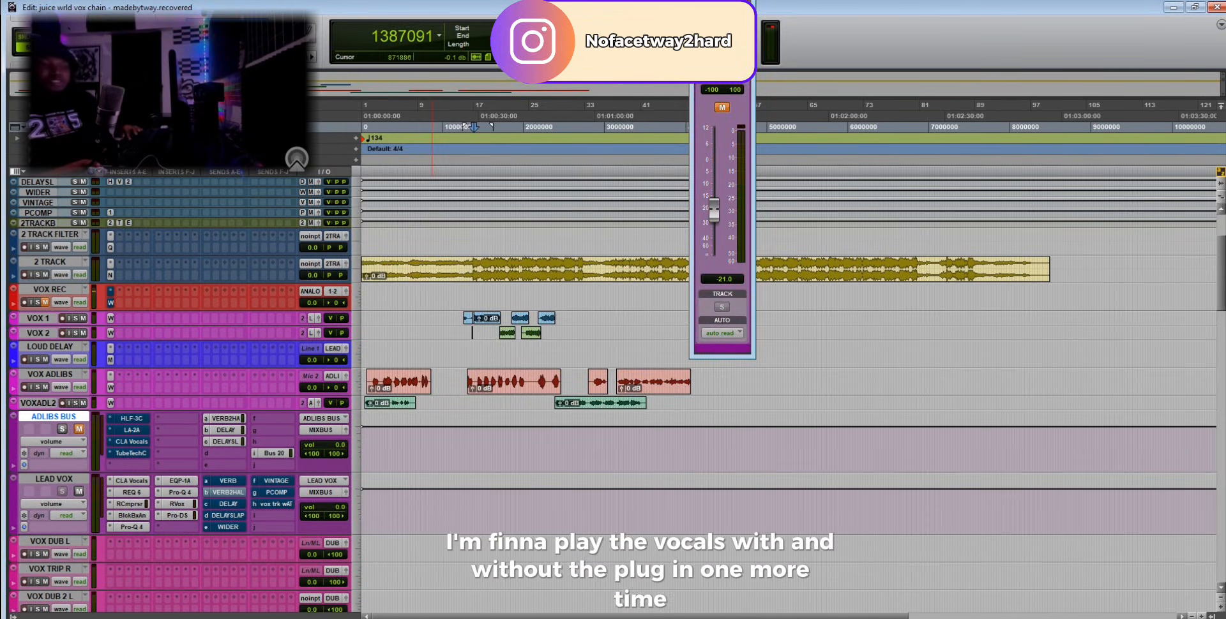
Play the lead vocals while switching all LEAD VOX inserts off and on to compare the sound.
{"action": "key", "text": "space"}
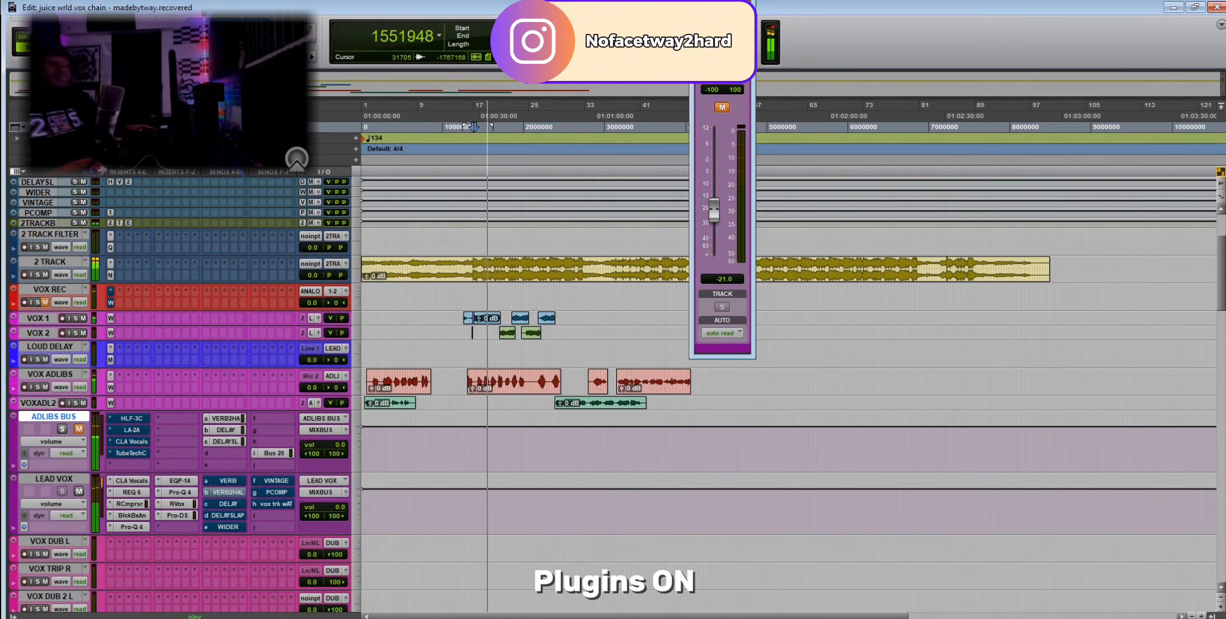
{"action": "left_click", "coordinate": [118, 481], "text": "ctrl+shift"}
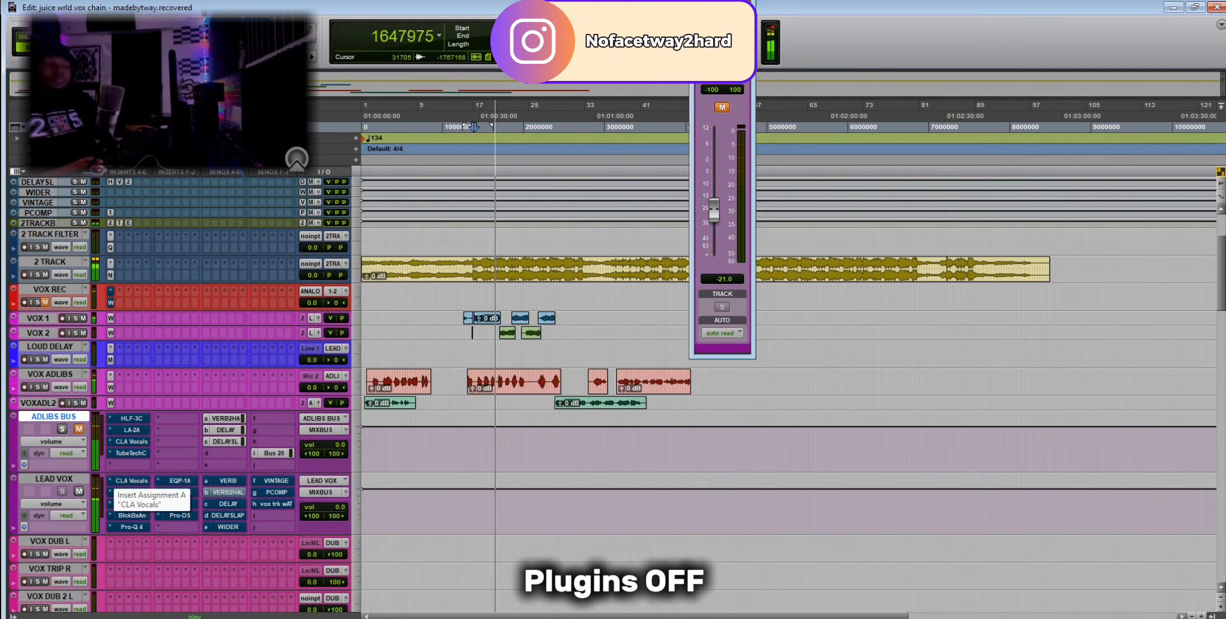
{"action": "left_click", "coordinate": [118, 481], "text": "ctrl+shift"}
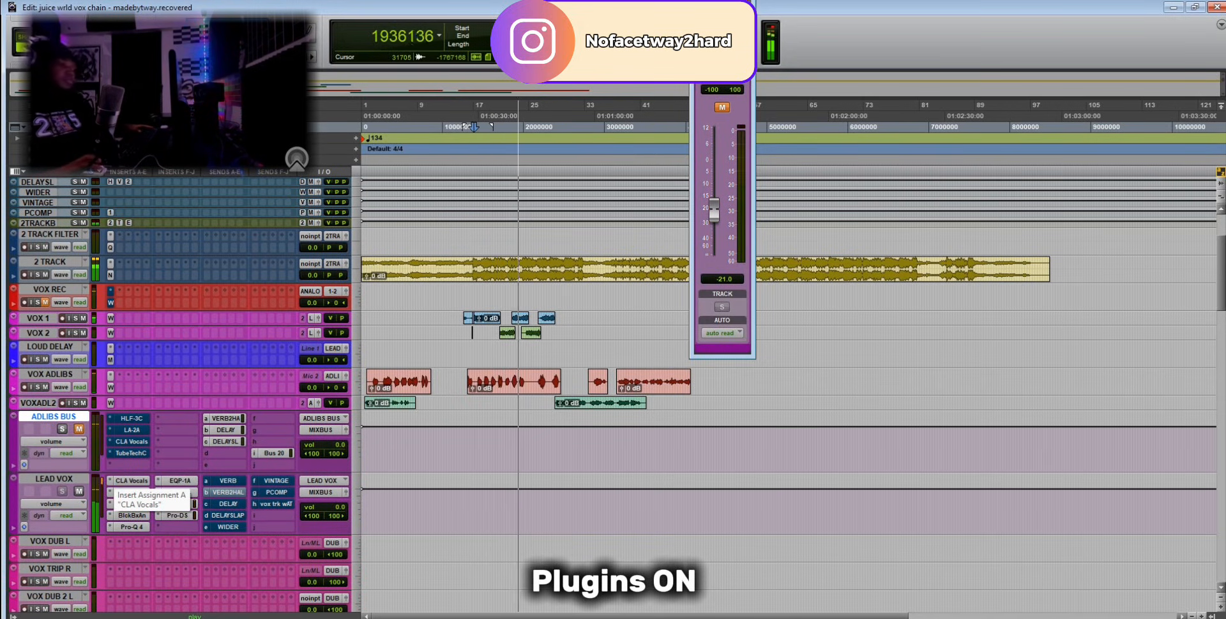
{"action": "left_click", "coordinate": [120, 481], "text": "ctrl+shift"}
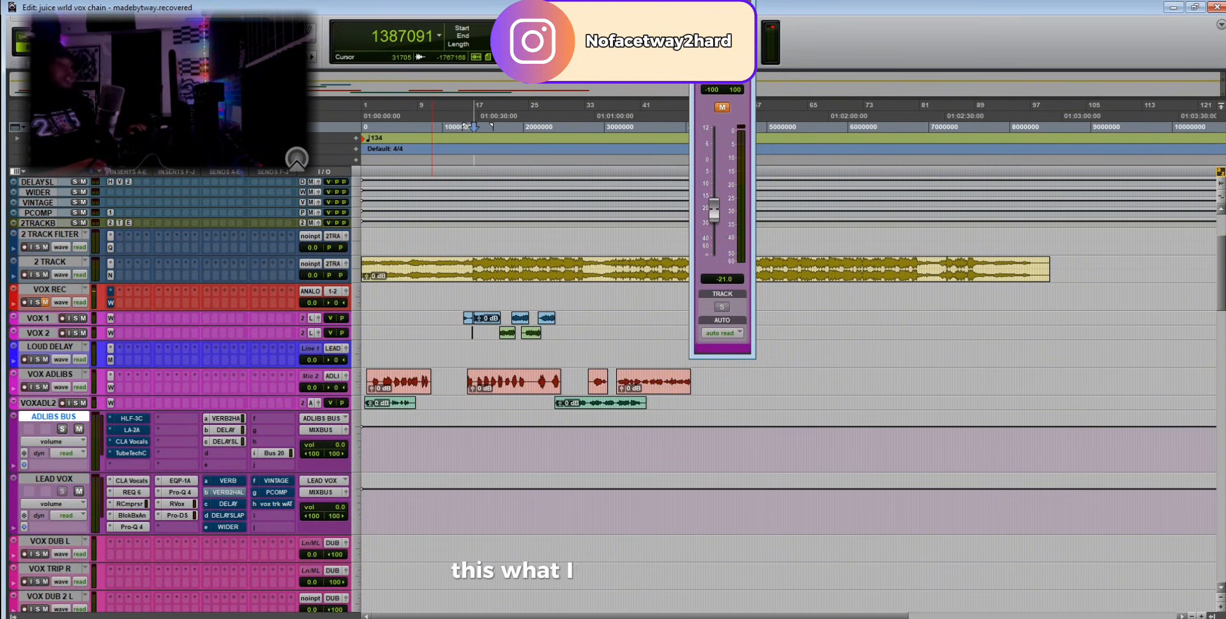
Move the playback start to the first ad-lib clip near bar 1 and audition the ad-libs with the ADLIBS BUS inserts bypassed.
{"action": "left_click_drag", "start_coordinate": [473, 126], "coordinate": [370, 126]}
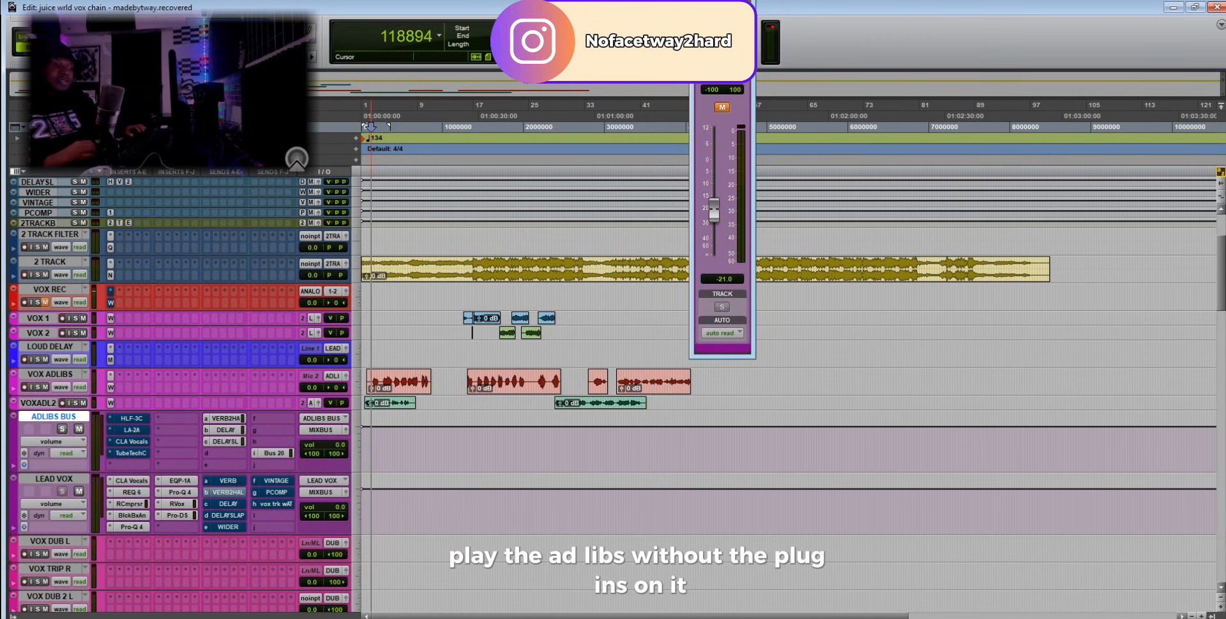
{"action": "key", "text": "space"}
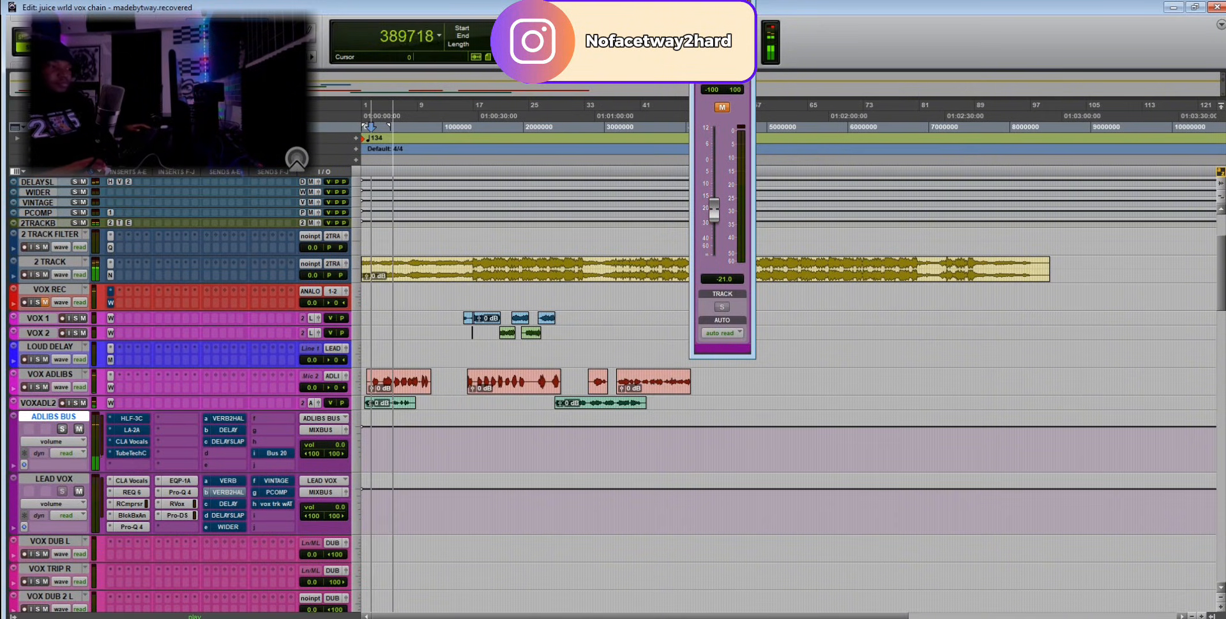
{"action": "key", "text": "space"}
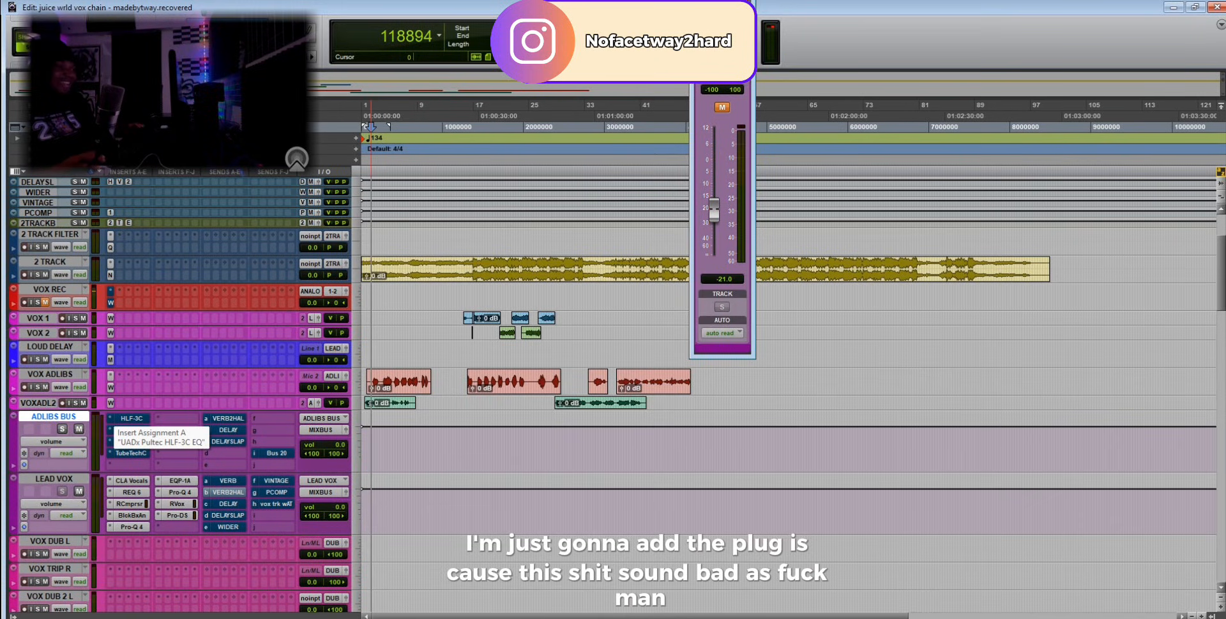
Enable the Pultec HLF-3C filter on ADLIBS BUS and play the ad-libs through it.
{"action": "left_click", "coordinate": [130, 419]}
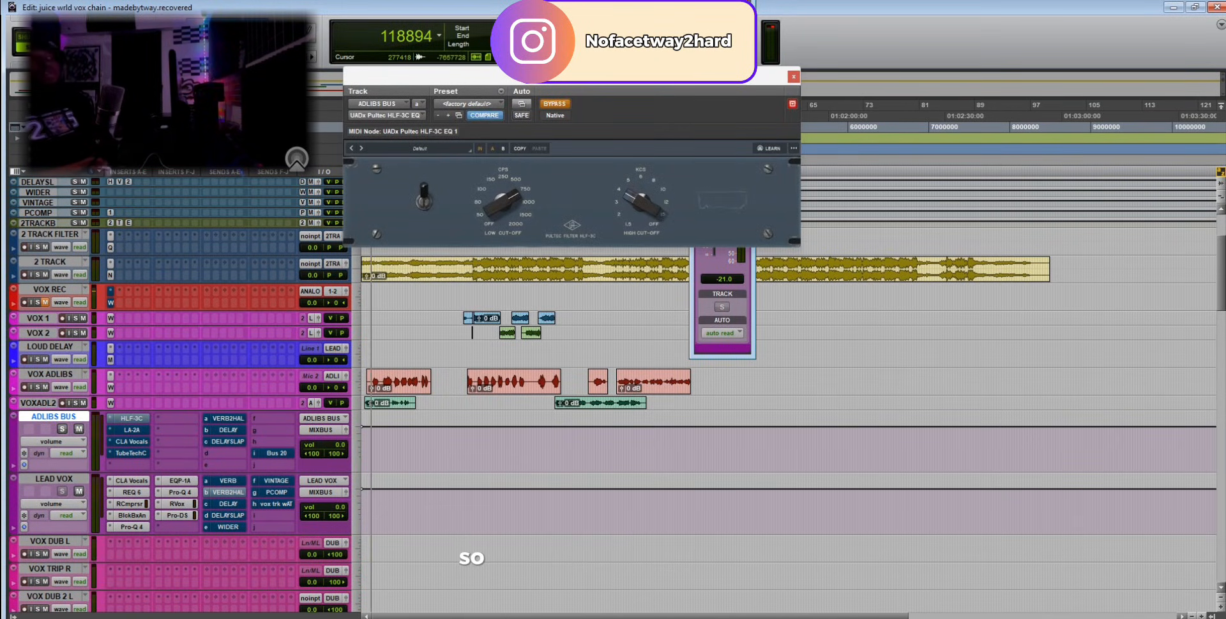
{"action": "left_click", "coordinate": [554, 105]}
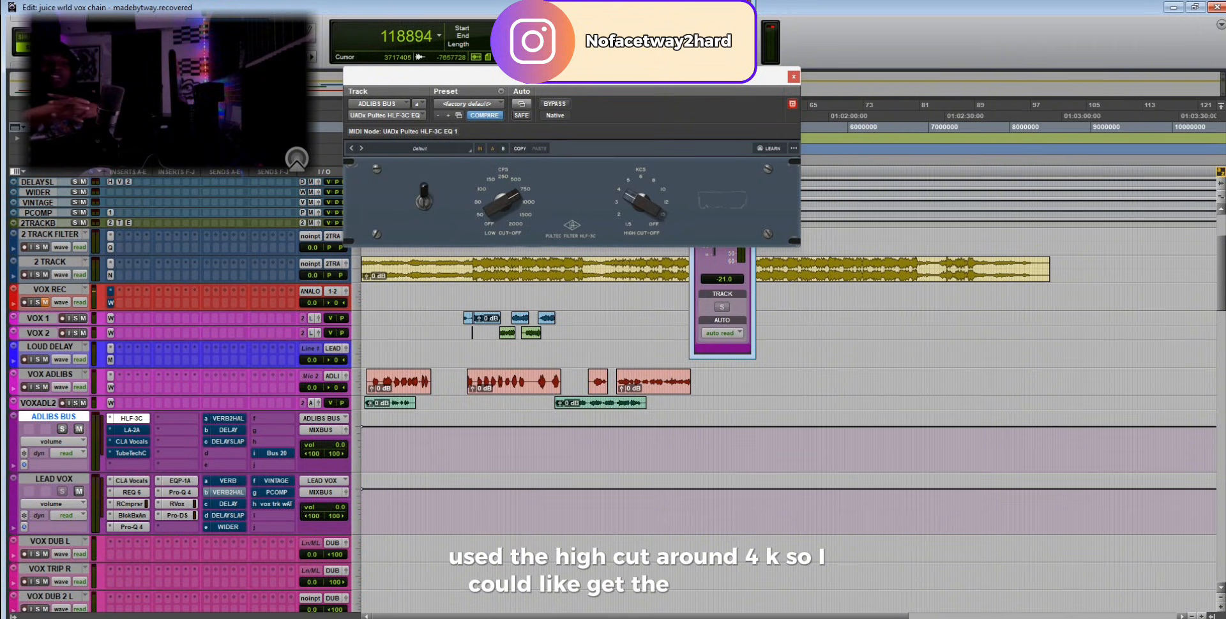
{"action": "key", "text": "space"}
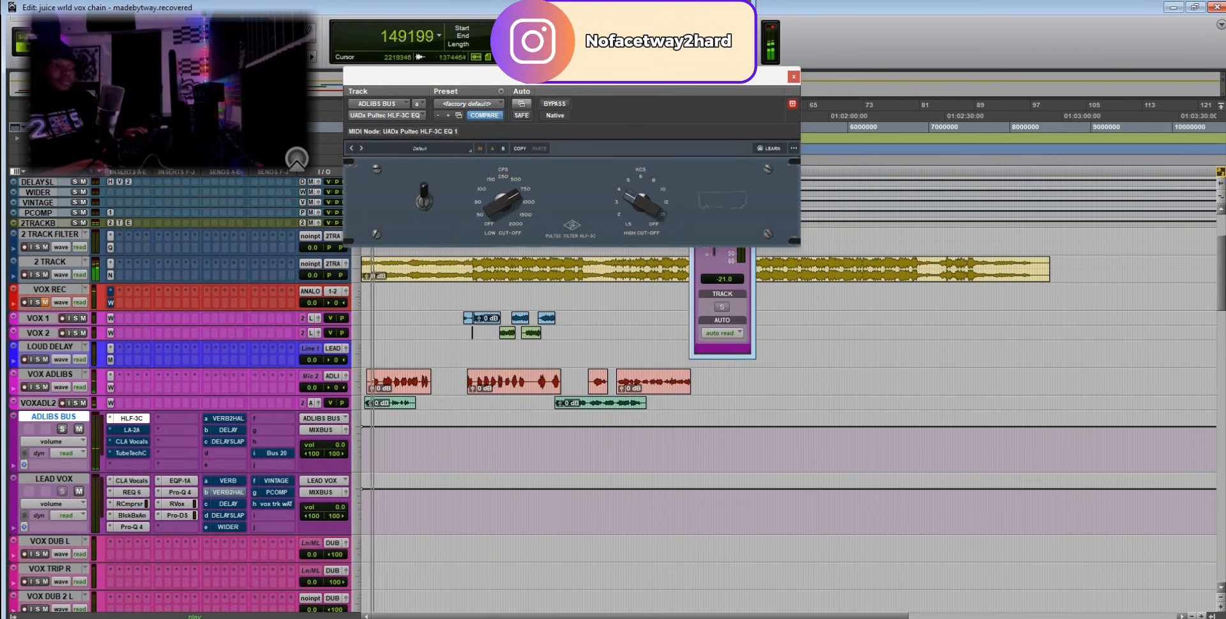
{"action": "key", "text": "space"}
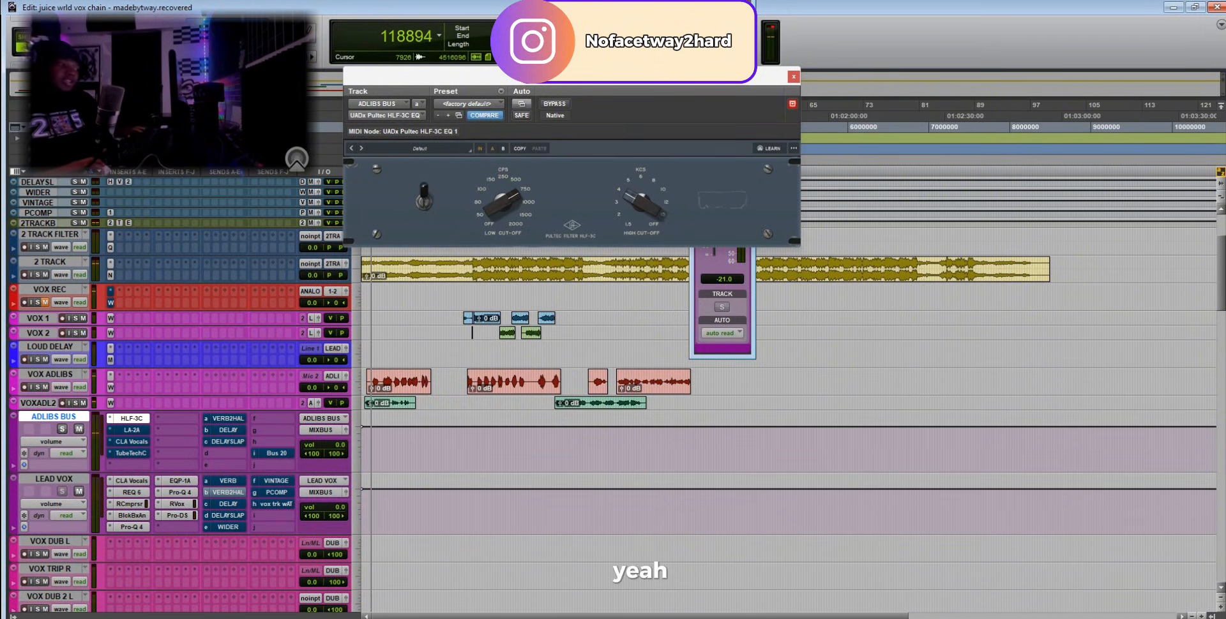
Enable the Teletronix LA-2A compressor on ADLIBS BUS, open its settings and play the ad-libs through it.
{"action": "left_click", "coordinate": [131, 430], "text": "ctrl"}
{"action": "left_click", "coordinate": [131, 430]}
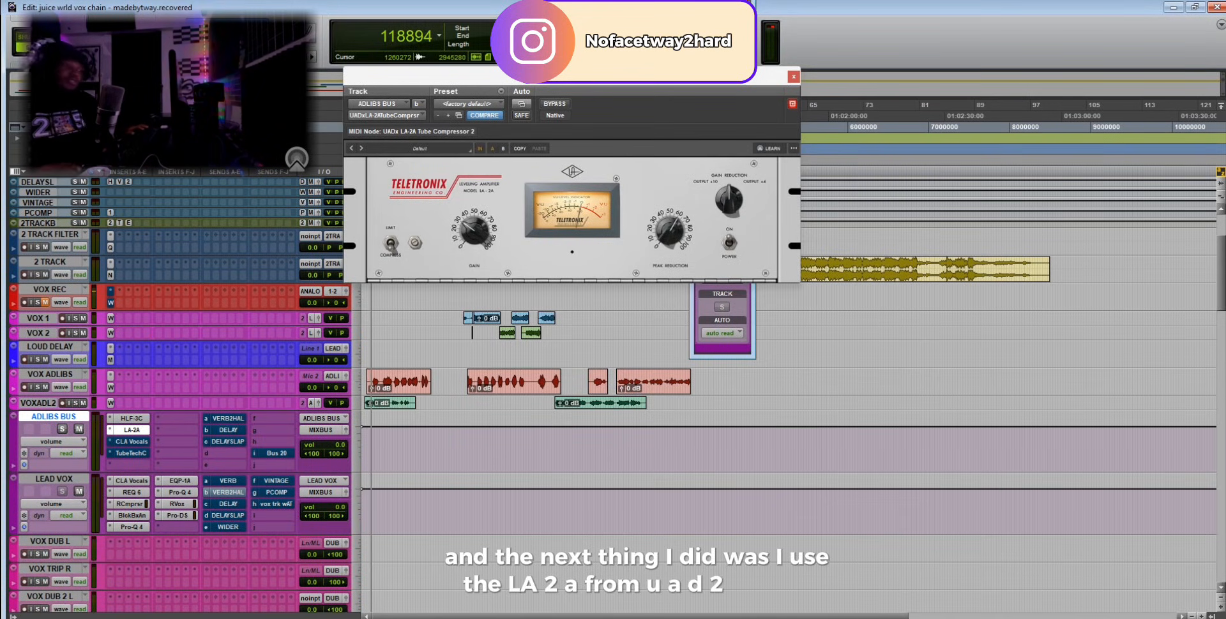
{"action": "key", "text": "space"}
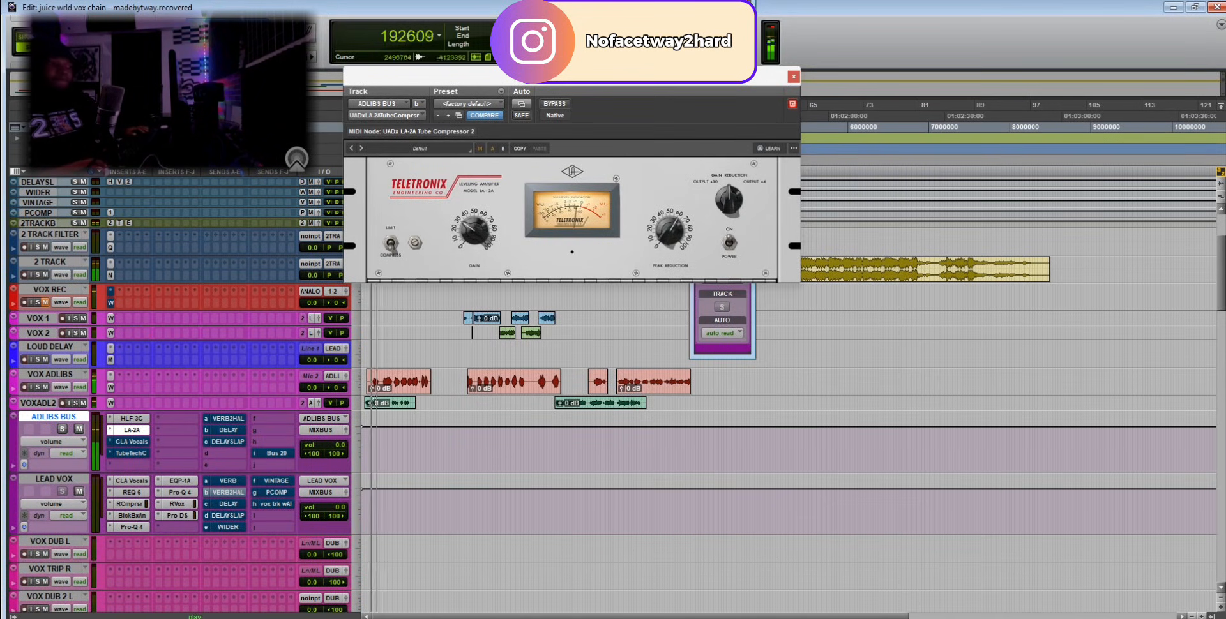
{"action": "key", "text": "space"}
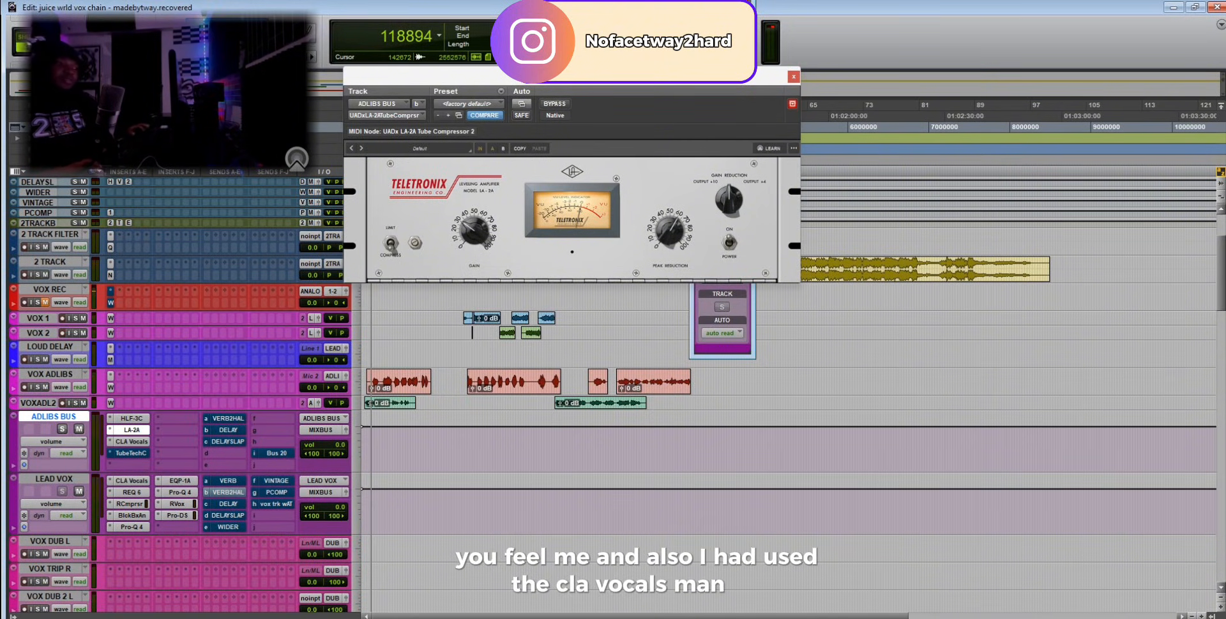
Open the CLA Vocals insert on ADLIBS BUS and review its compression, reverb, delay and pitch settings.
{"action": "left_click", "coordinate": [132, 442]}
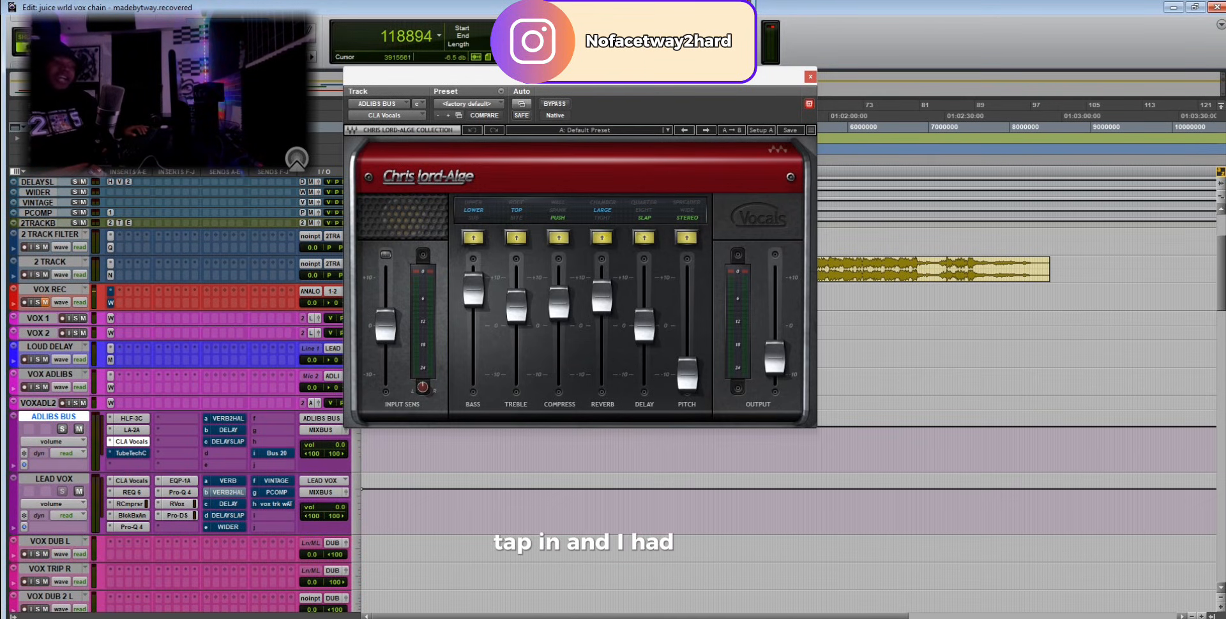
{"action": "mouse_move", "coordinate": [559, 303]}
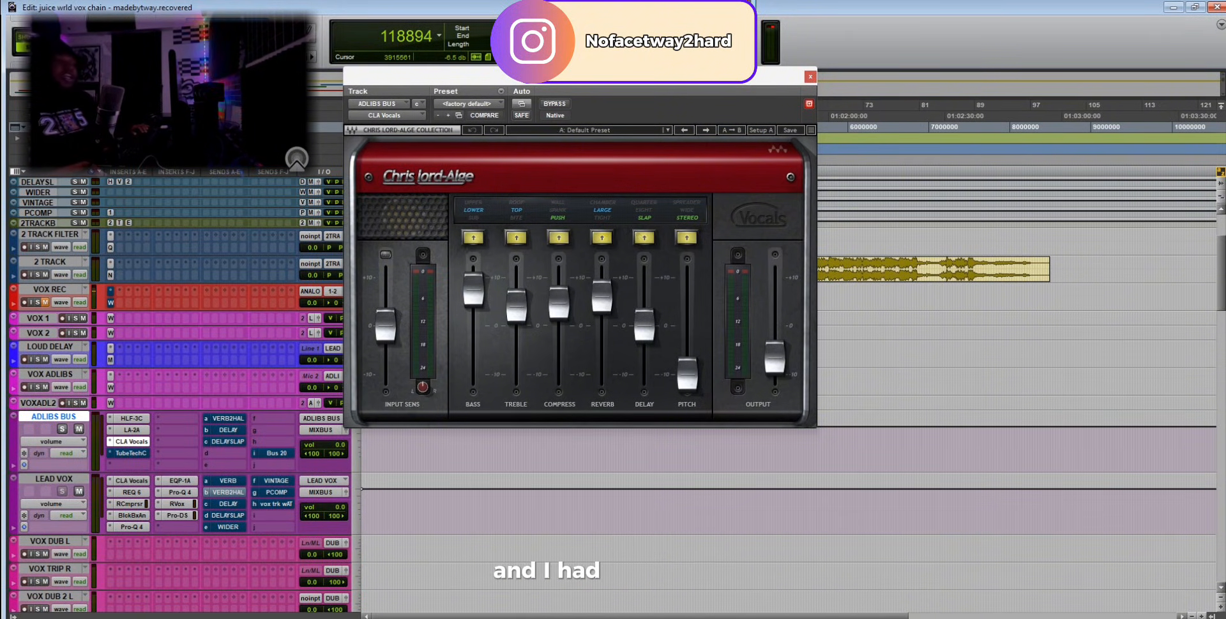
{"action": "mouse_move", "coordinate": [602, 297]}
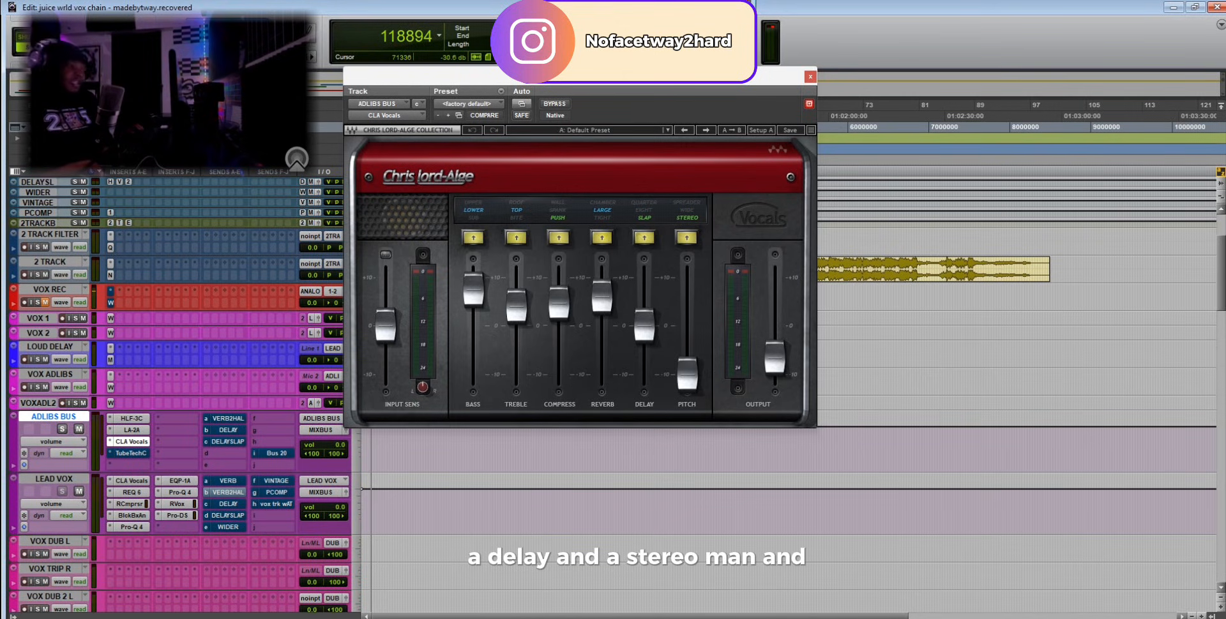
Enable the Tube-Tech CL 1B compressor on ADLIBS BUS and audition the ad-libs with the full chain.
{"action": "left_click", "coordinate": [128, 453]}
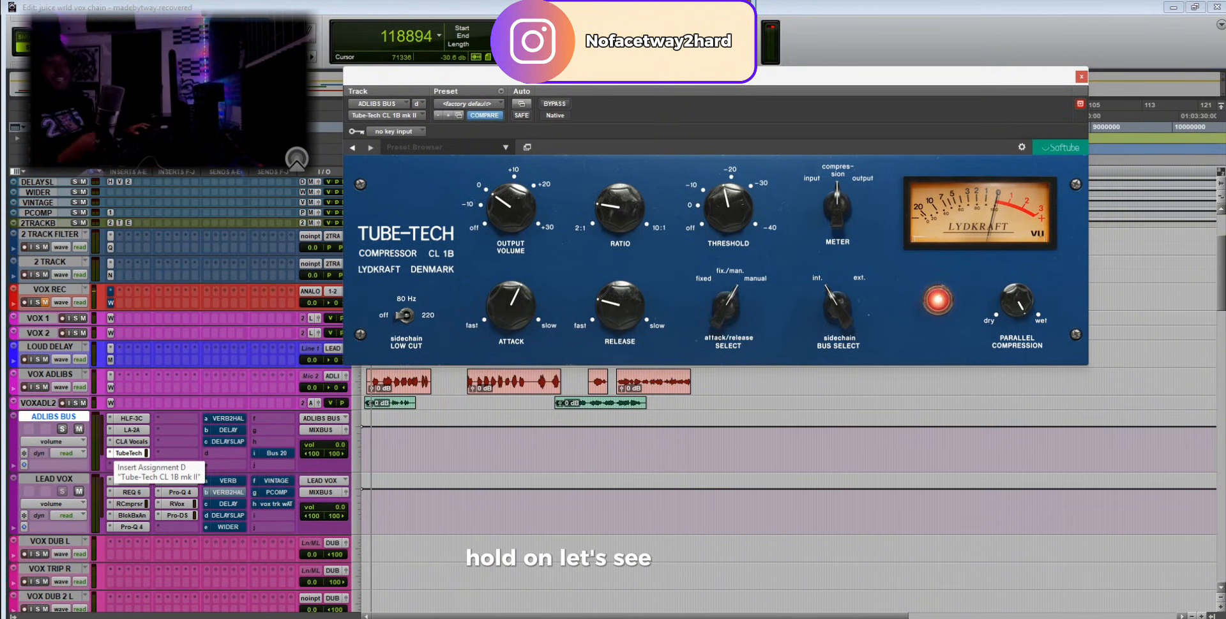
{"action": "key", "text": "space"}
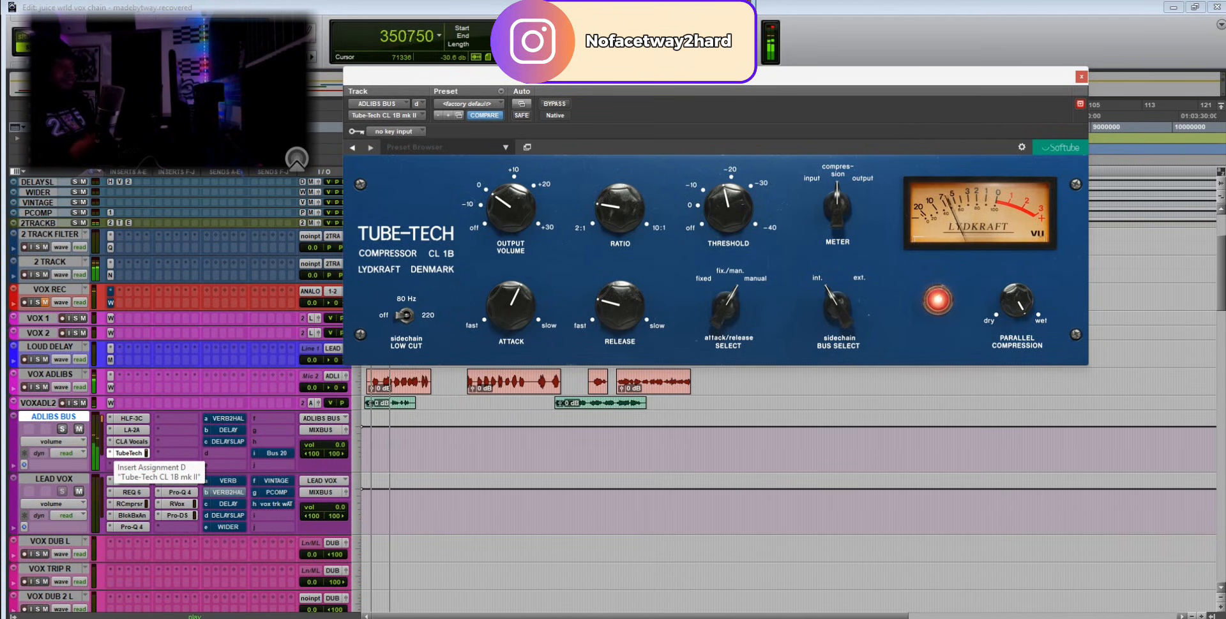
{"action": "key", "text": "space"}
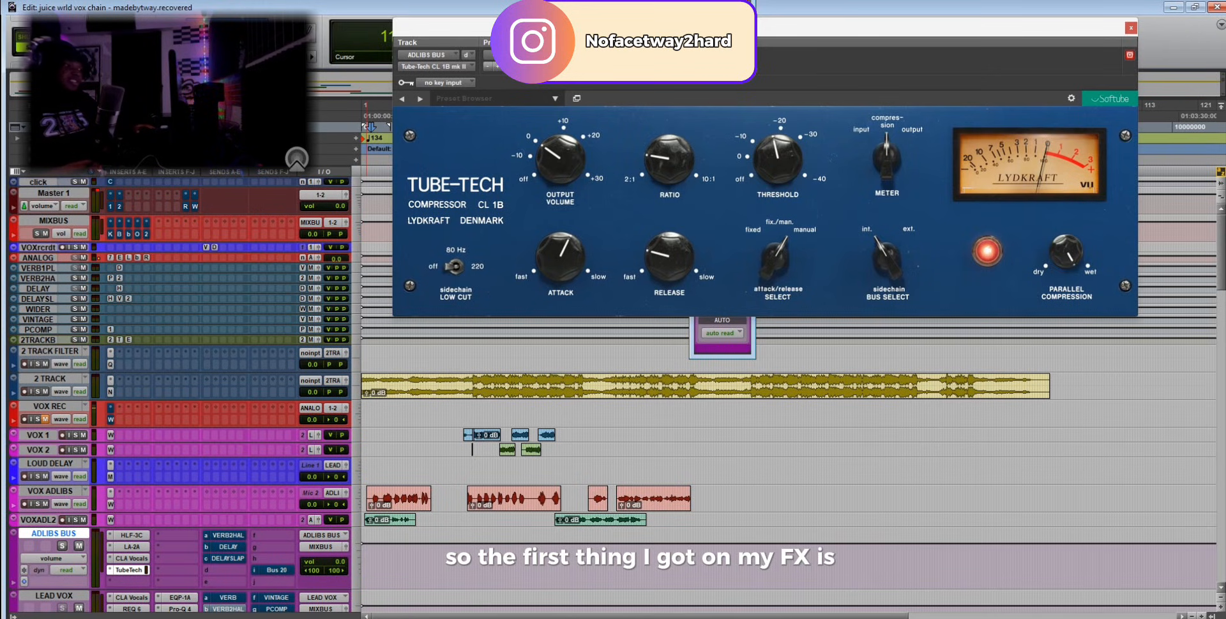
Enlarge the VERB 2 HALL track to review its Pure Plate reverb, and audition LEAD VOX with its VERB 2 HALL send active.
{"action": "left_click_drag", "start_coordinate": [54, 283], "coordinate": [54, 335]}
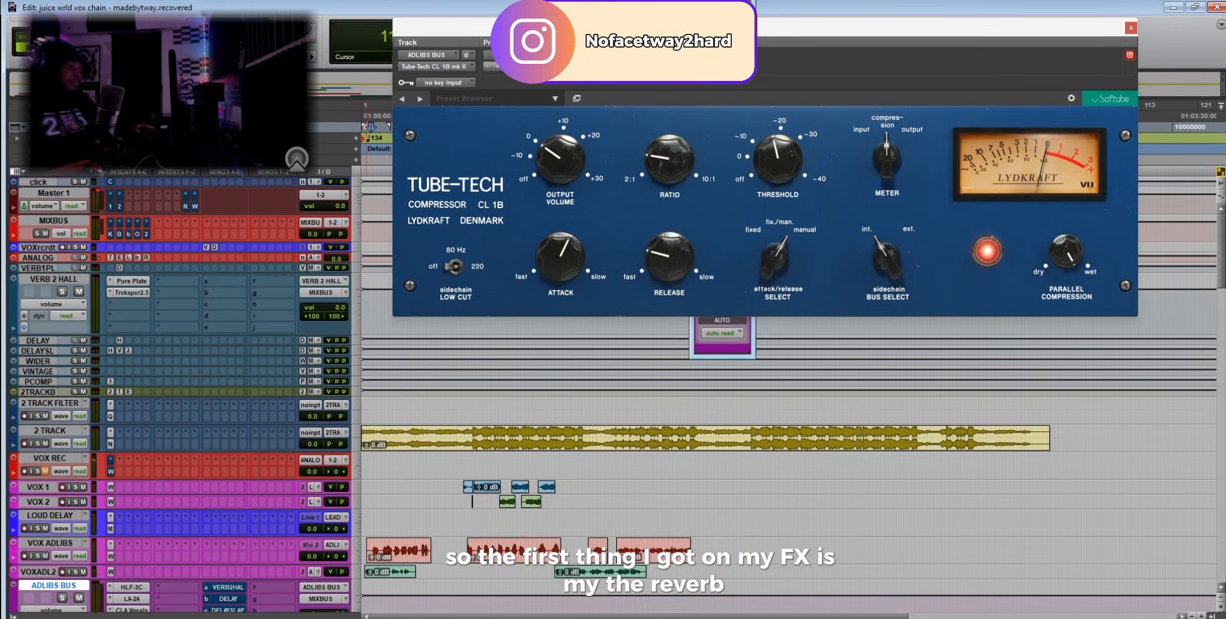
{"action": "left_click", "coordinate": [131, 281]}
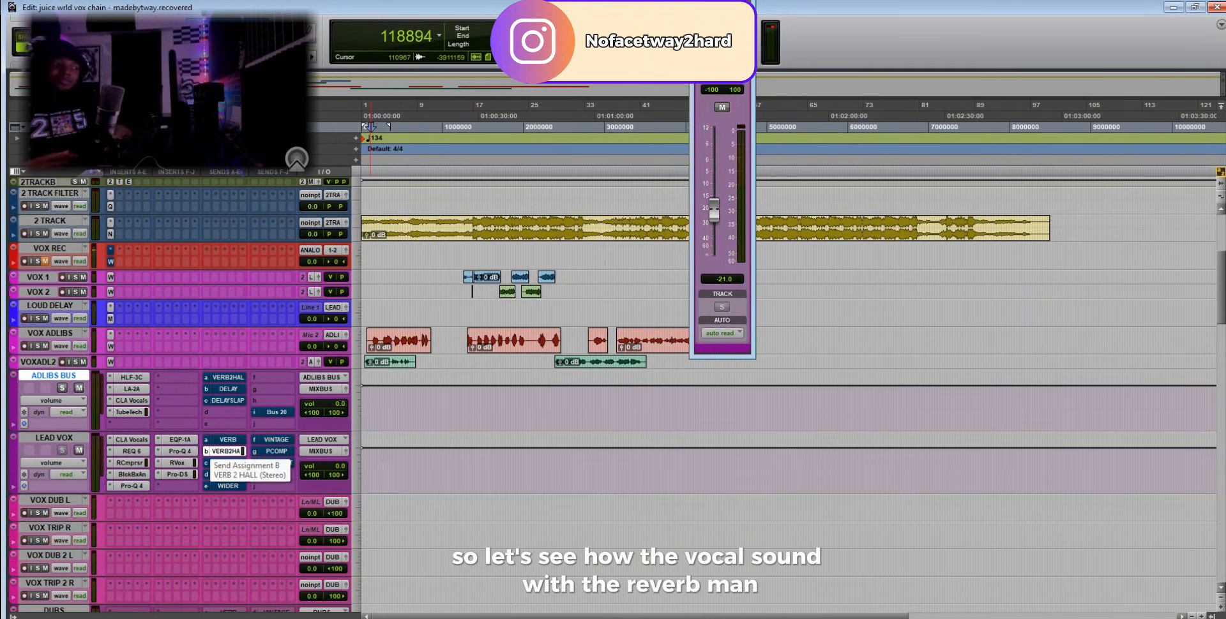
{"action": "key", "text": "space"}
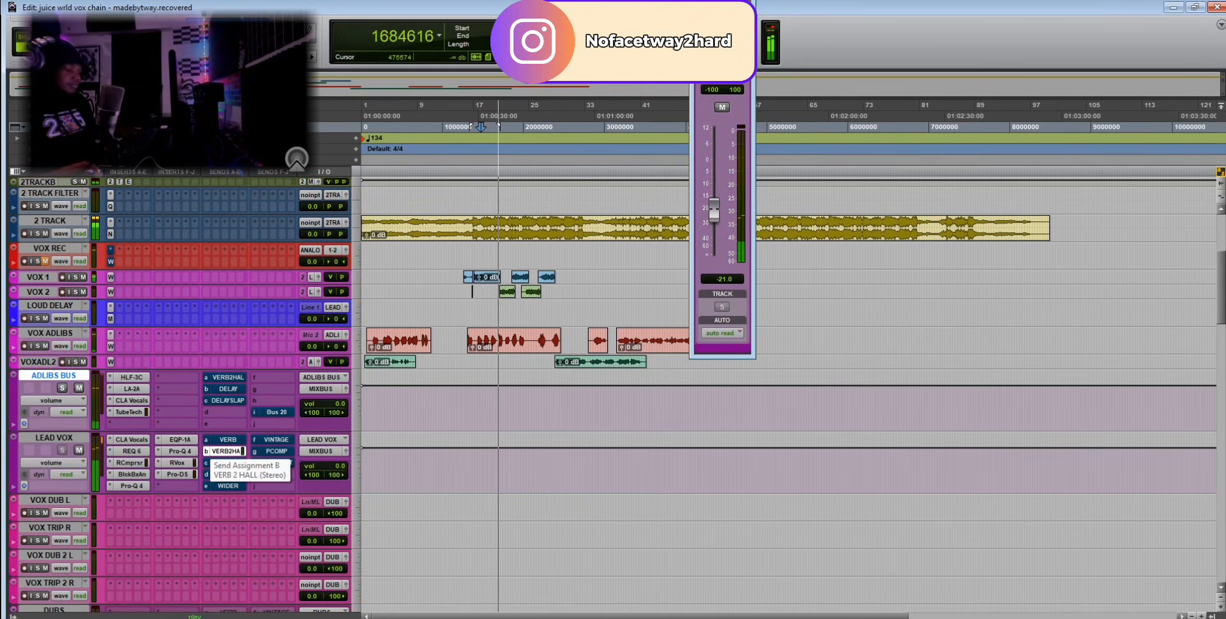
{"action": "key", "text": "space"}
Review the Trackspacer 2.5 insert on VERB 2 HALL, and enlarge the DELAY track to open its H-Delay plug-in.
{"action": "scroll", "coordinate": [226, 451], "scroll_direction": "up", "scroll_amount": 5}
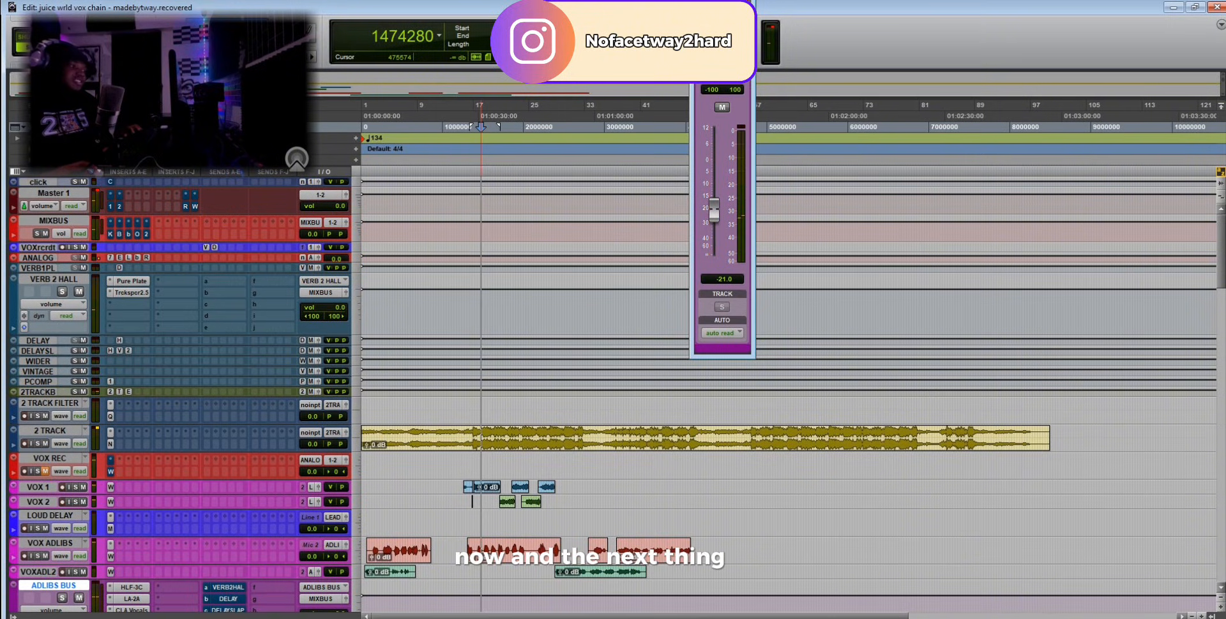
{"action": "left_click", "coordinate": [132, 293]}
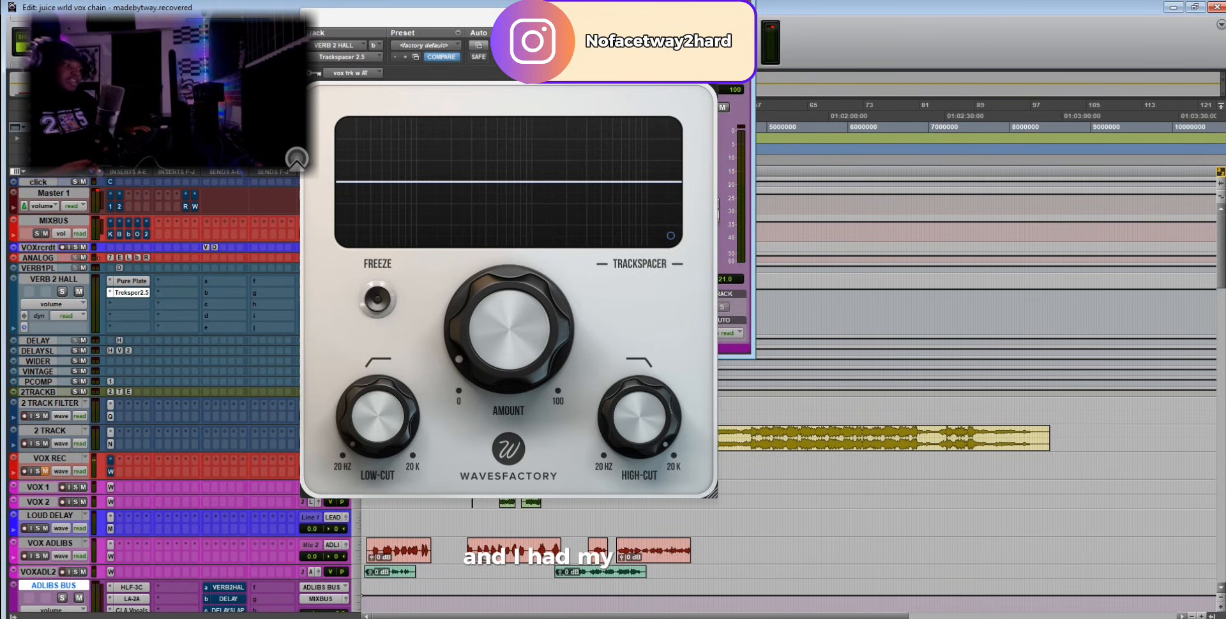
{"action": "left_click_drag", "start_coordinate": [53, 346], "coordinate": [54, 363]}
{"action": "left_click", "coordinate": [120, 355]}
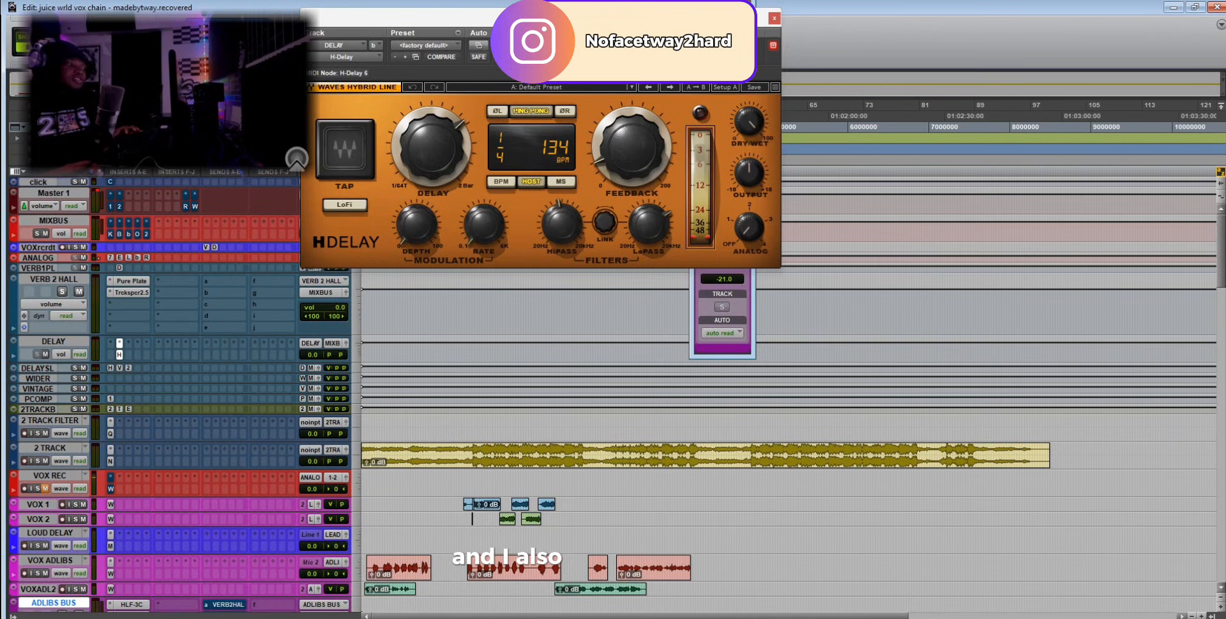
Enlarge the DELAY SLAP track to show its inserts and close the H-Delay plug-in.
{"action": "left_click_drag", "start_coordinate": [55, 373], "coordinate": [55, 390]}
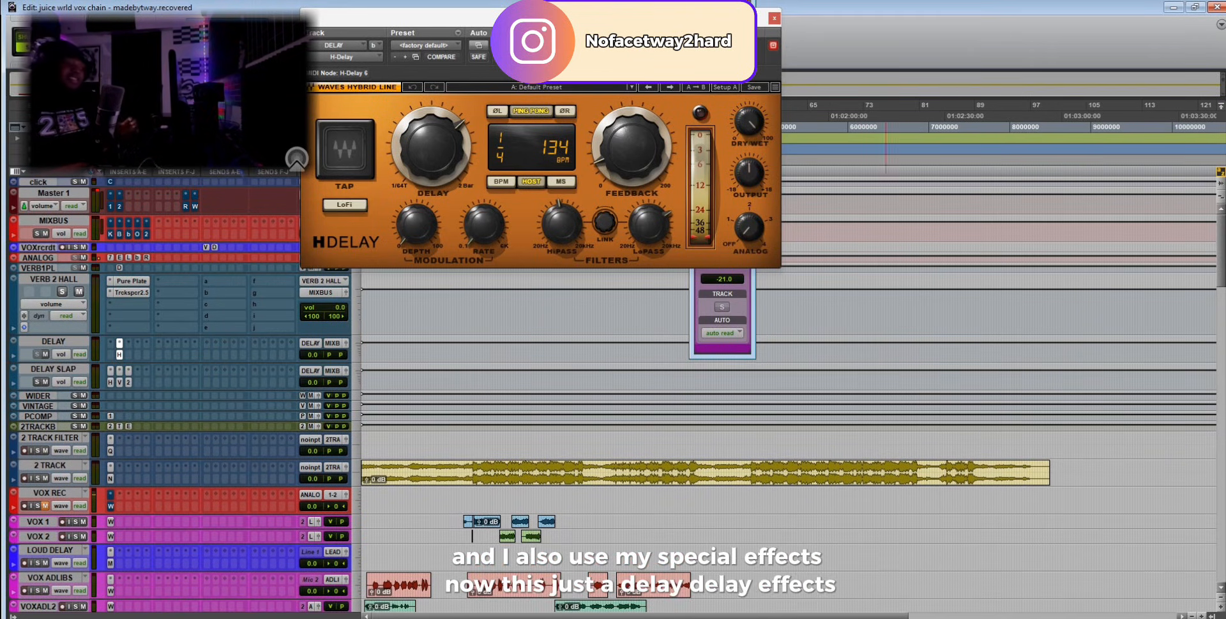
{"action": "left_click", "coordinate": [774, 19]}
Mute LEAD VOX and audition the opening ad-libs while enabling the VERB 2 HALL, DELAY and DELAY SLAP sends on ADLIBS BUS.
{"action": "scroll", "coordinate": [539, 383], "scroll_direction": "down", "scroll_amount": 3}
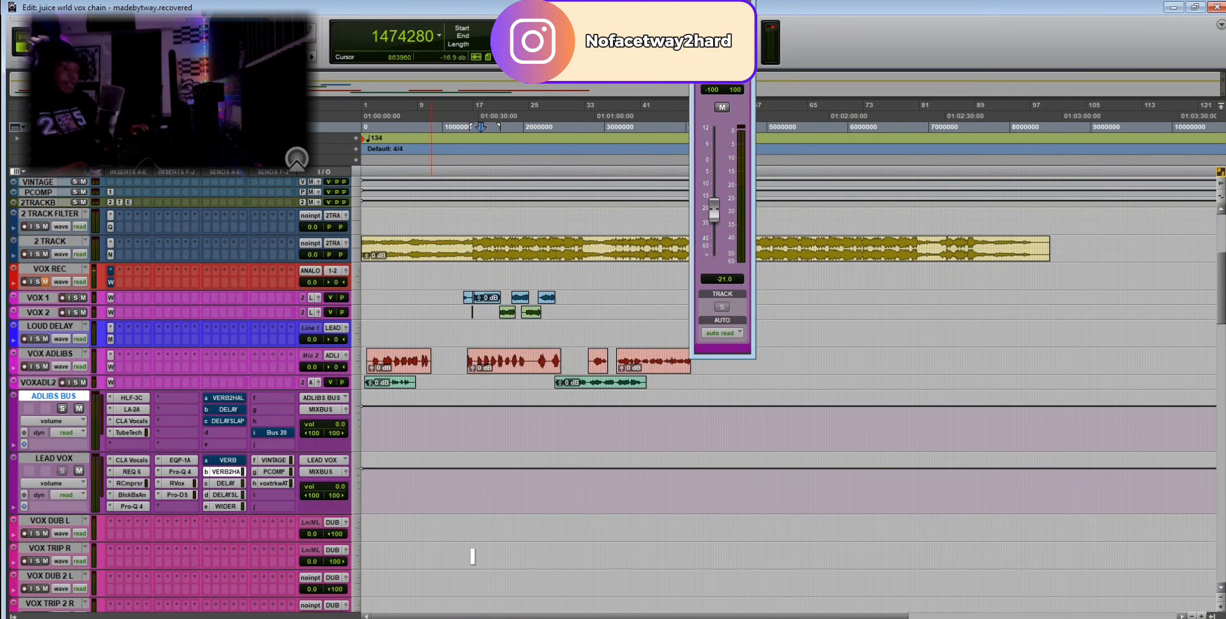
{"action": "left_click", "coordinate": [403, 422]}
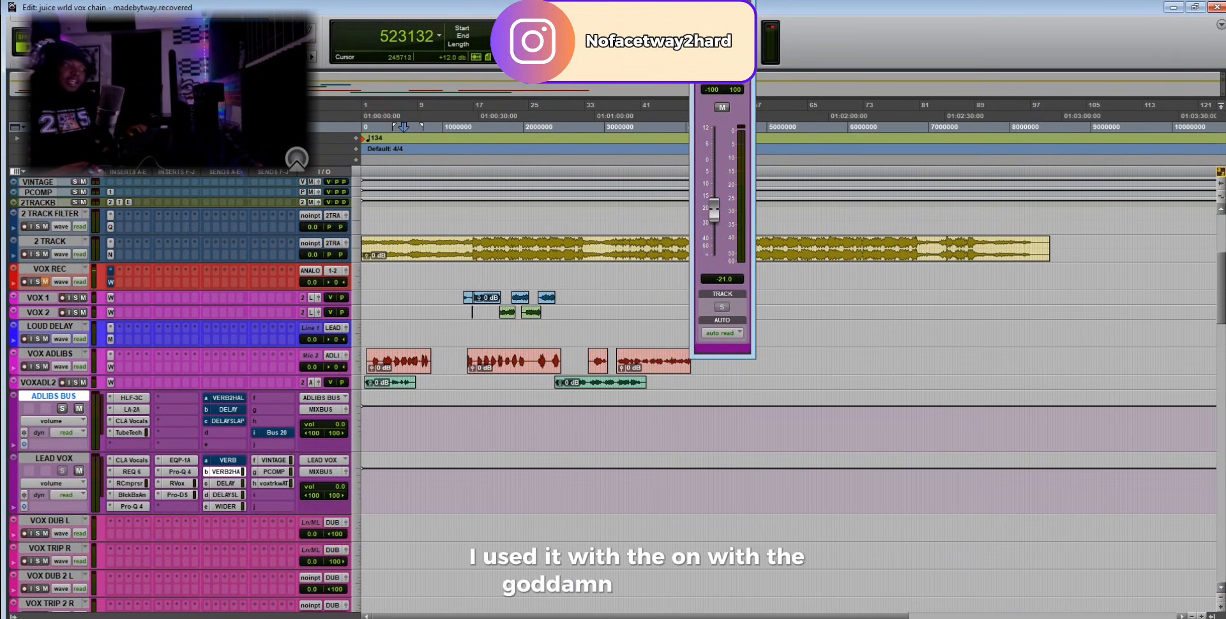
{"action": "left_click", "coordinate": [373, 421]}
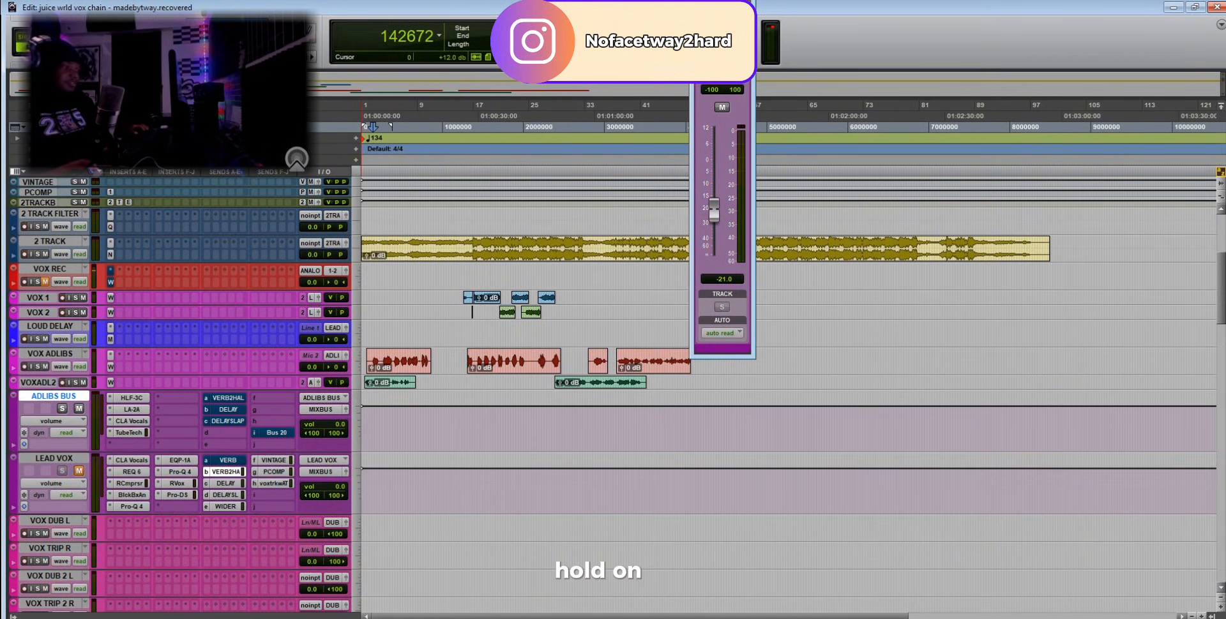
{"action": "key", "text": "space"}
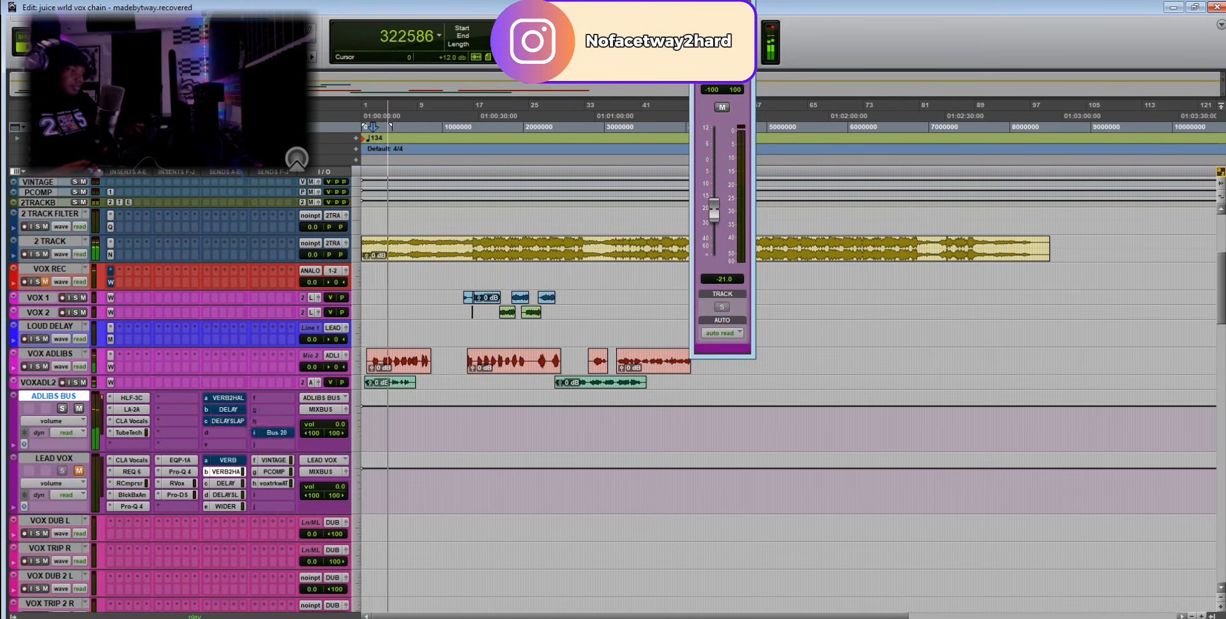
{"action": "key", "text": "space"}
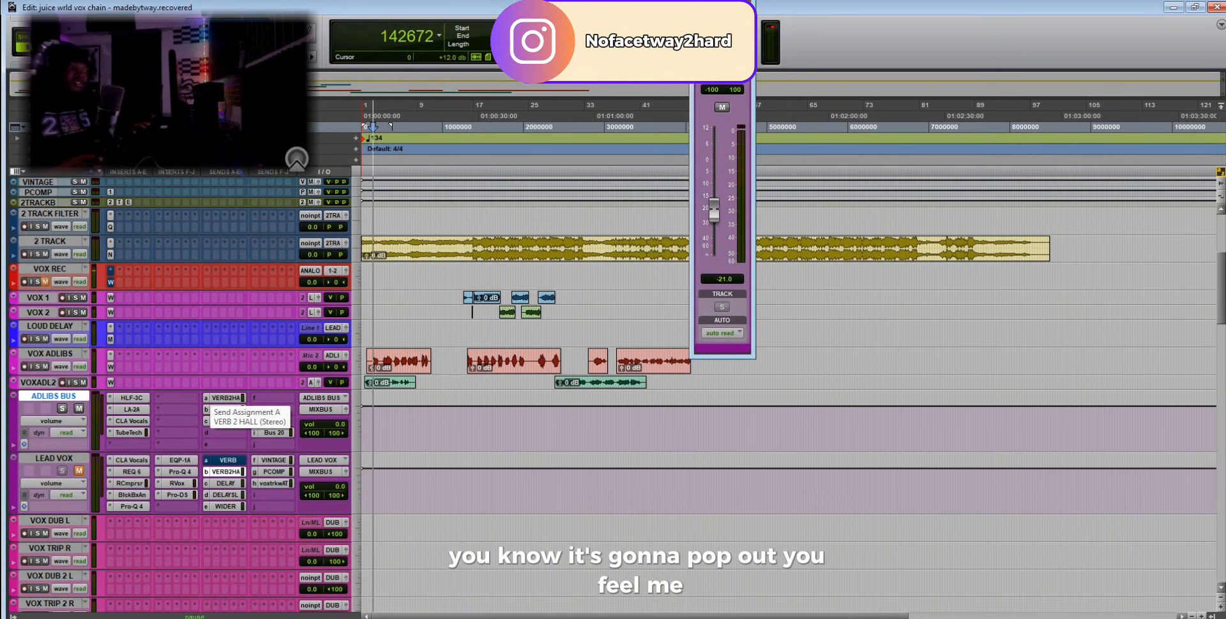
{"action": "key", "text": "space"}
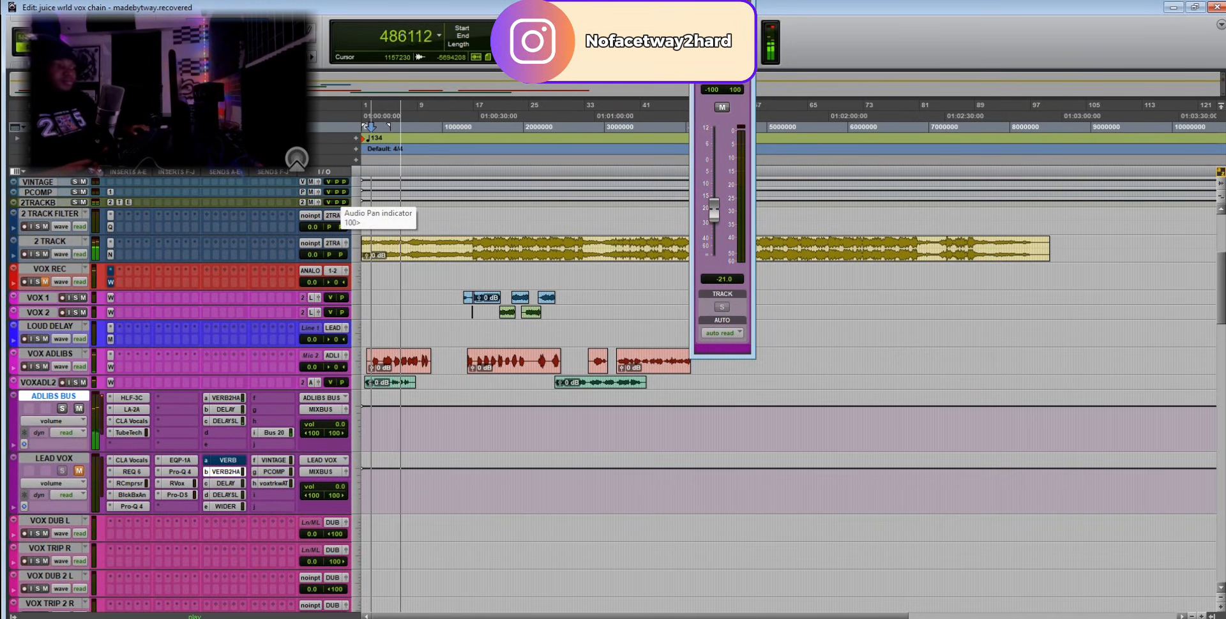
{"action": "key", "text": "space"}
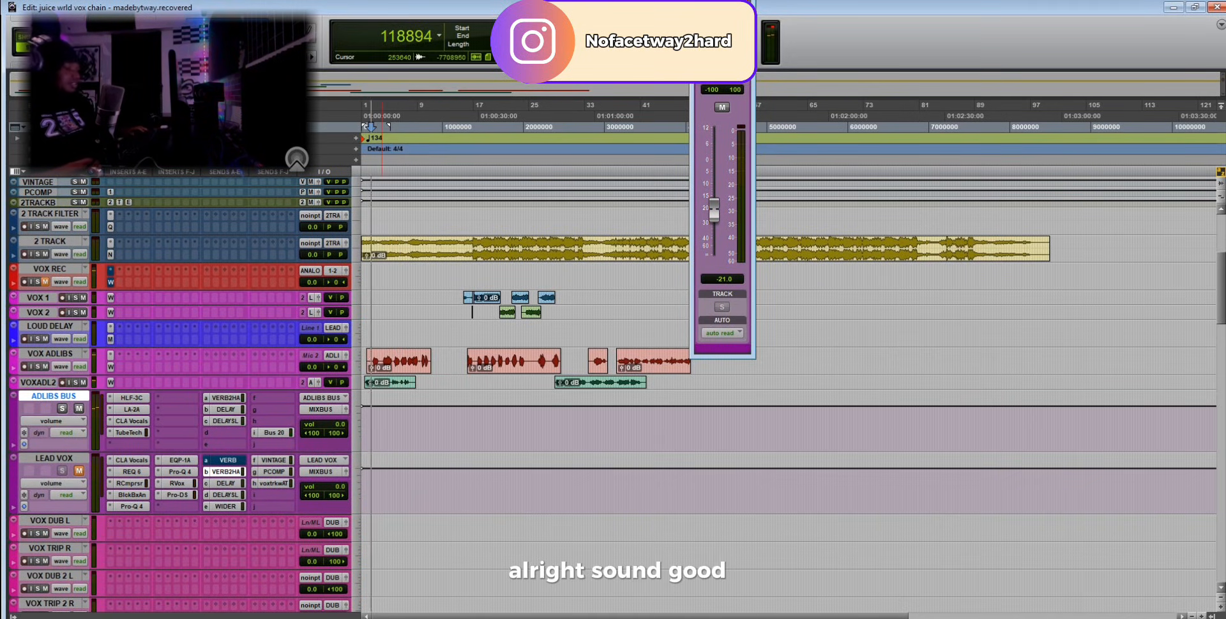
Enlarge the MIXBUS track to show its full insert list, and enable Kramer Tape with the MIX BUS KRAMER preset.
{"action": "key", "text": "r"}
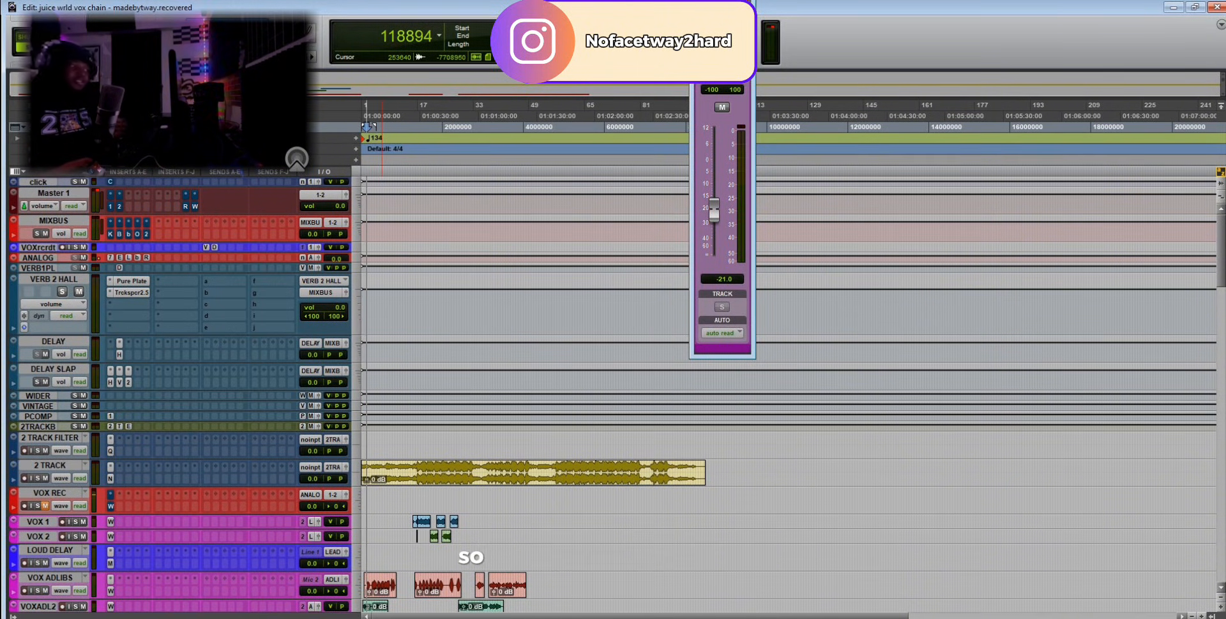
{"action": "left_click_drag", "start_coordinate": [54, 242], "coordinate": [53, 265]}
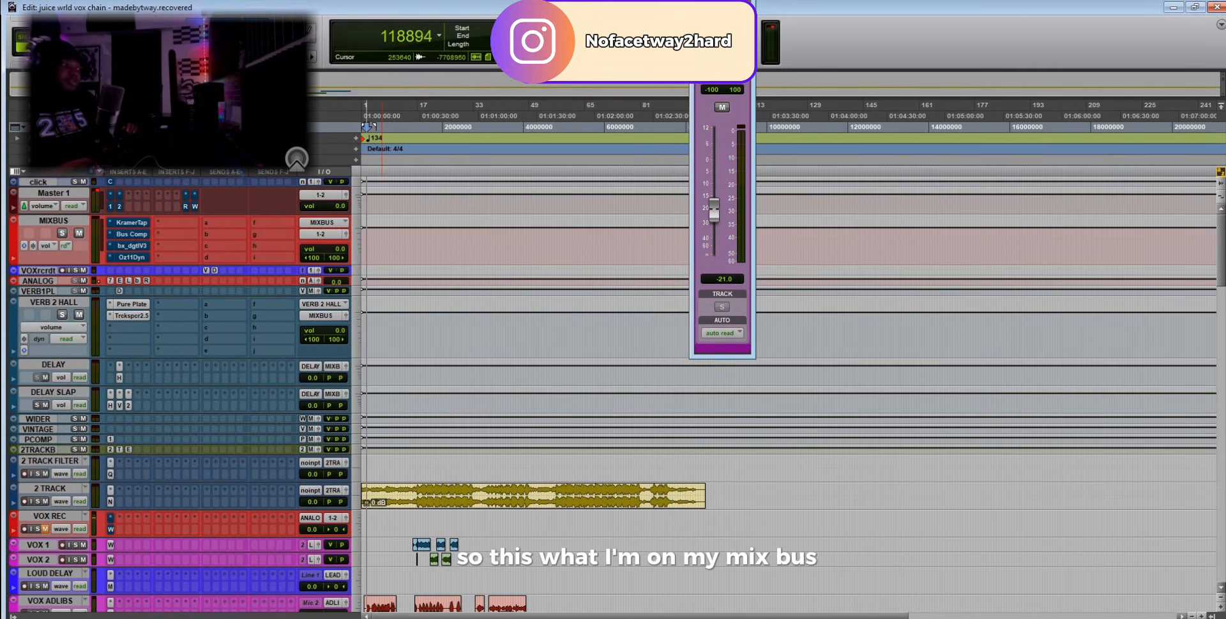
{"action": "mouse_move", "coordinate": [64, 265]}
{"action": "left_mouse_down"}
{"action": "mouse_move", "coordinate": [64, 289]}
{"action": "mouse_move", "coordinate": [63, 277]}
{"action": "left_mouse_up"}
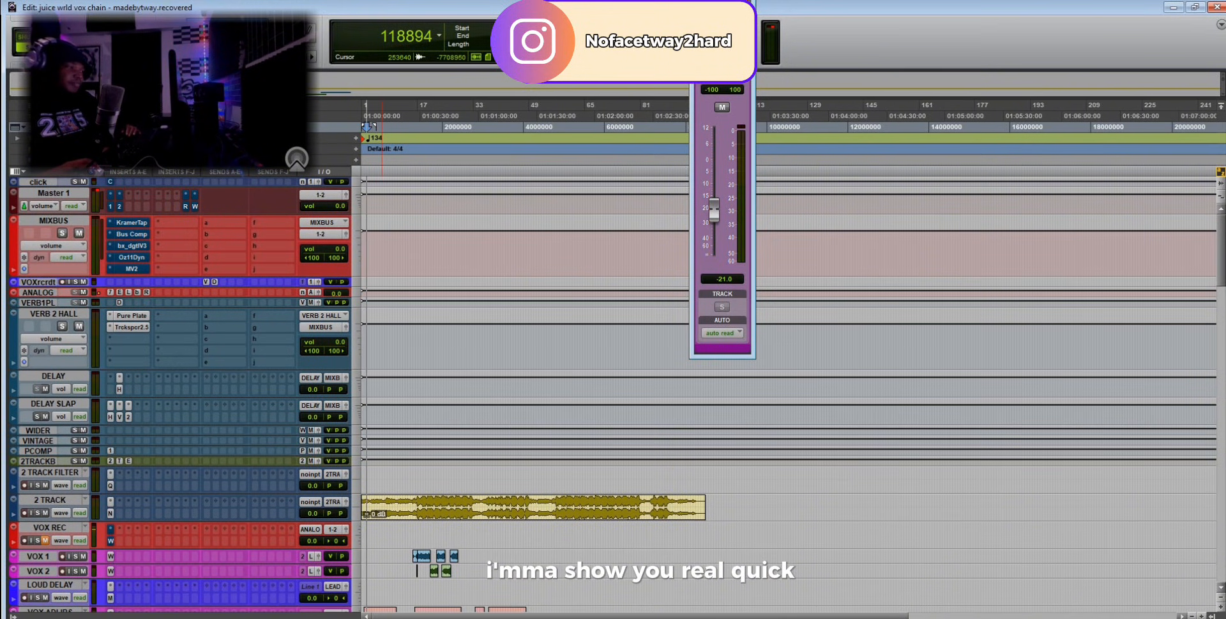
{"action": "left_click", "coordinate": [131, 222]}
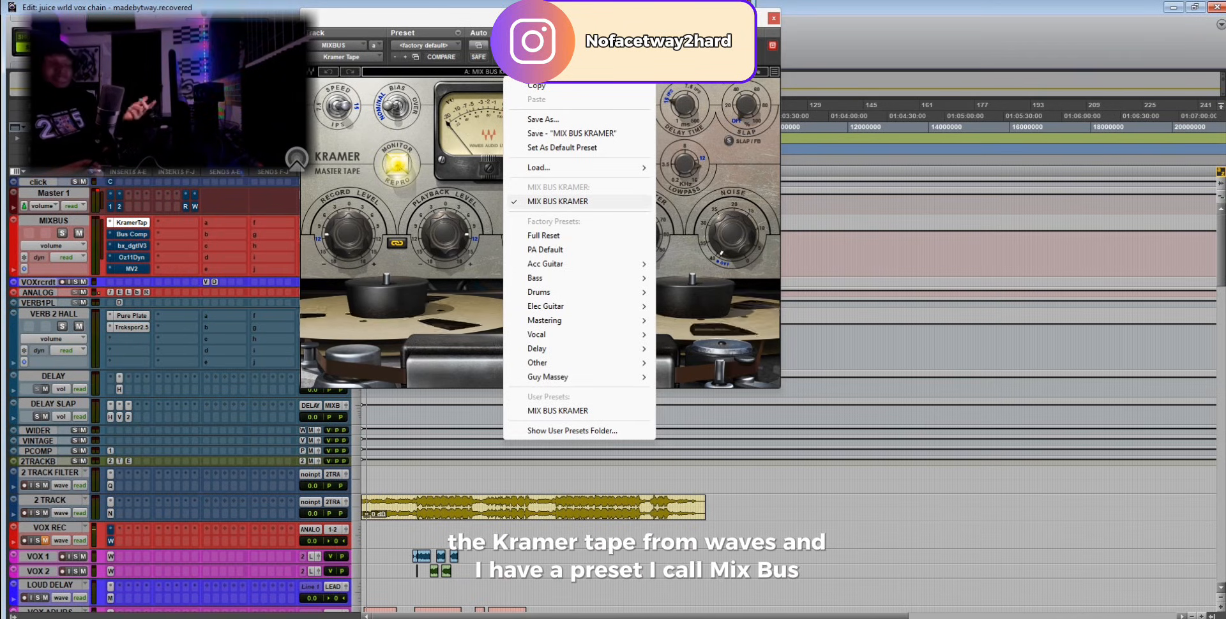
{"action": "left_click", "coordinate": [558, 201]}
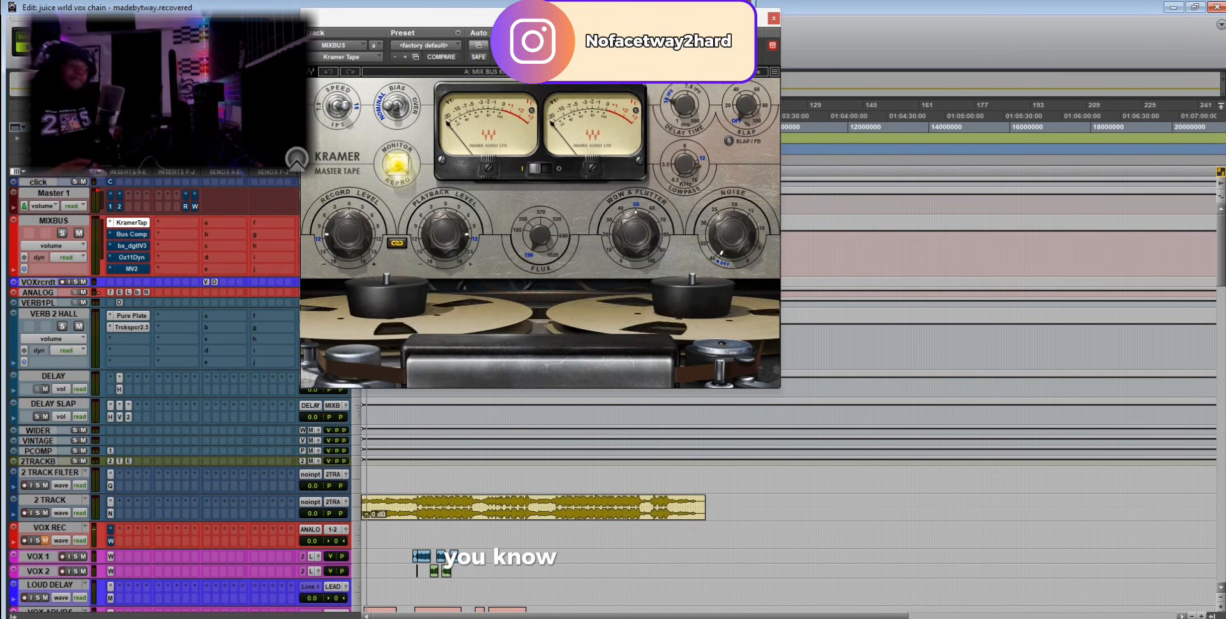
Enable the SSL Stereo Bus Compressor on MIXBUS and audition the mix around the VOX 1 and VOX 2 clips.
{"action": "left_click", "coordinate": [132, 234]}
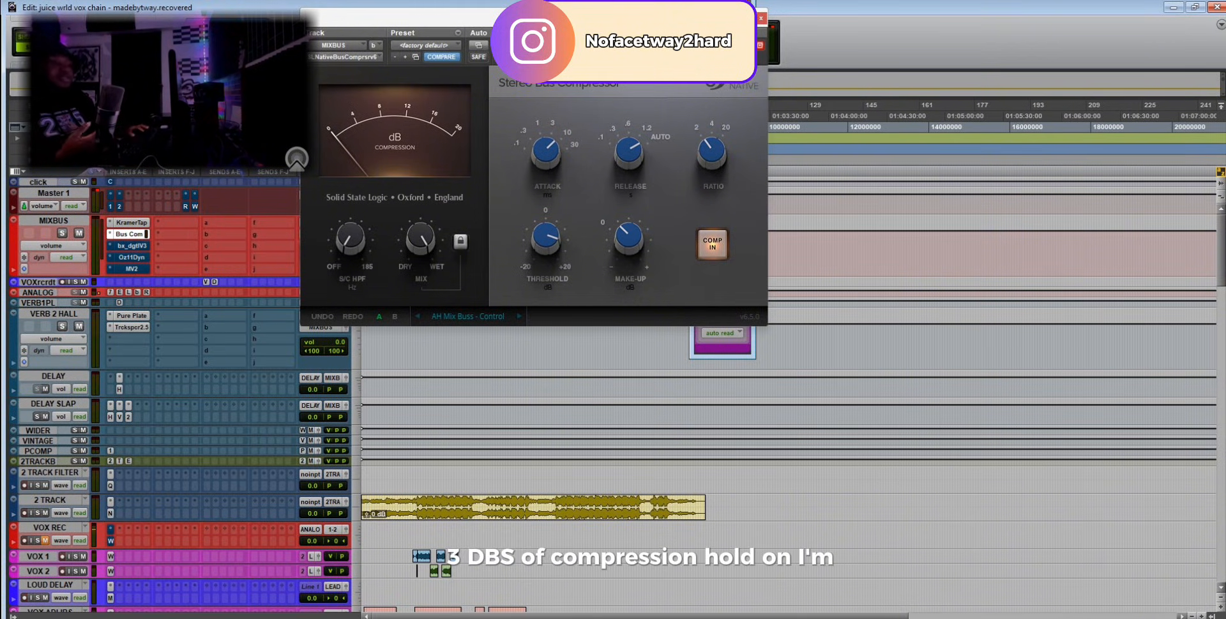
{"action": "key", "text": "space"}
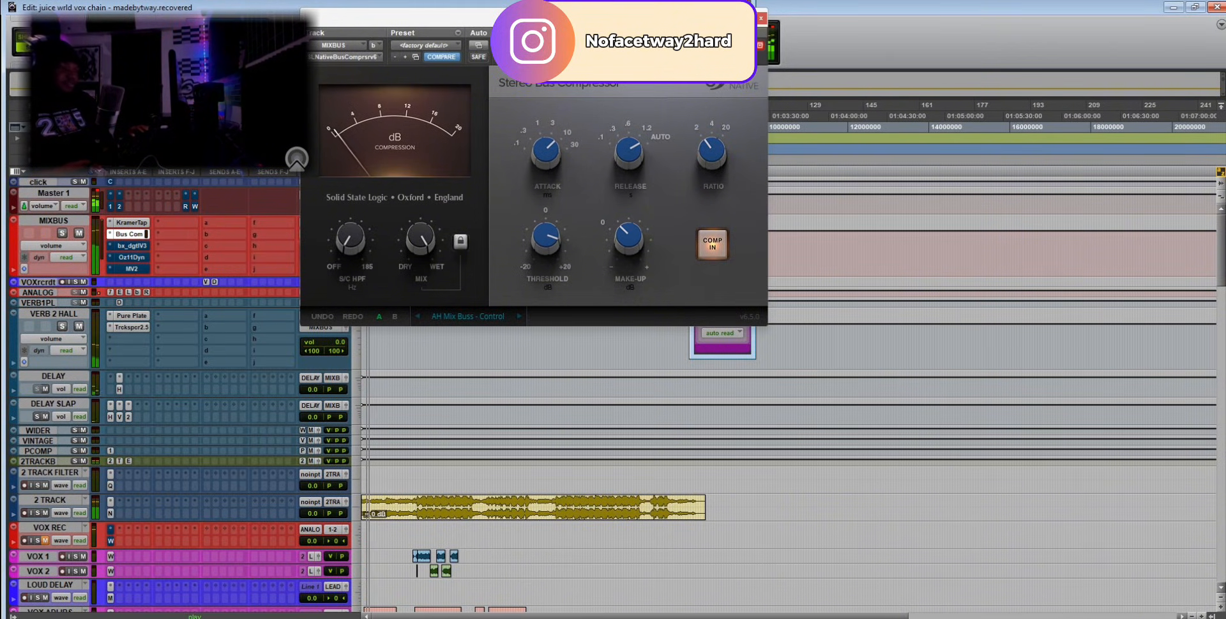
{"action": "left_click_drag", "start_coordinate": [664, 17], "coordinate": [101, 124]}
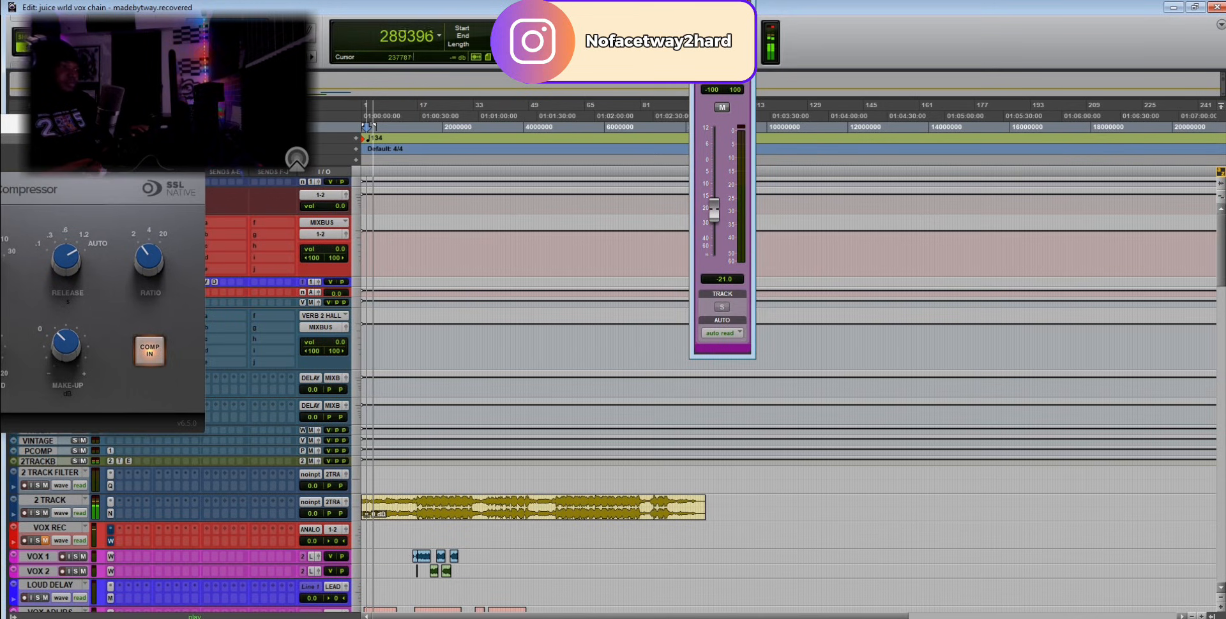
{"action": "left_click", "coordinate": [415, 116]}
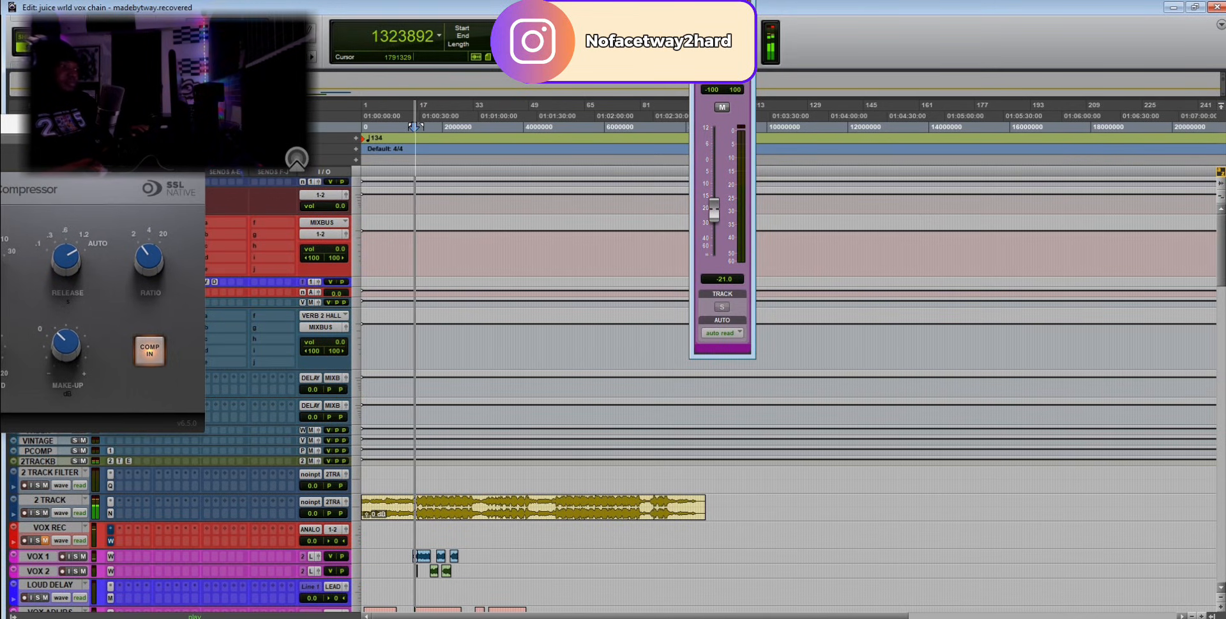
{"action": "left_click", "coordinate": [434, 116]}
{"action": "left_click_drag", "start_coordinate": [121, 124], "coordinate": [603, 31]}
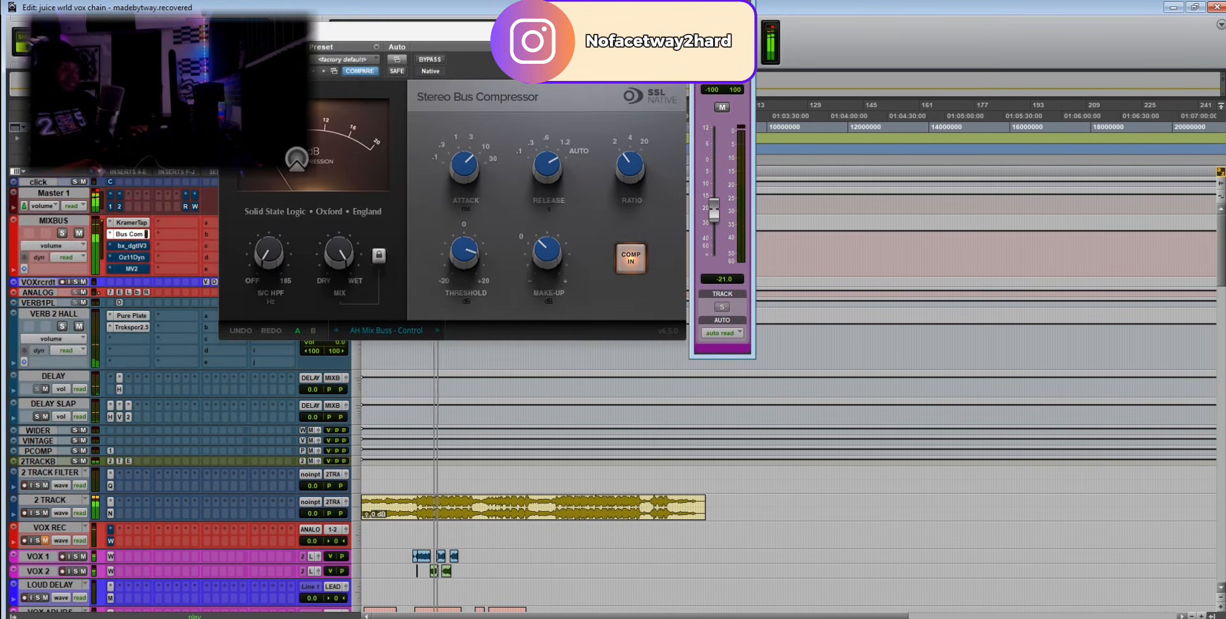
{"action": "scroll", "coordinate": [612, 447], "scroll_direction": "down", "scroll_amount": 5}
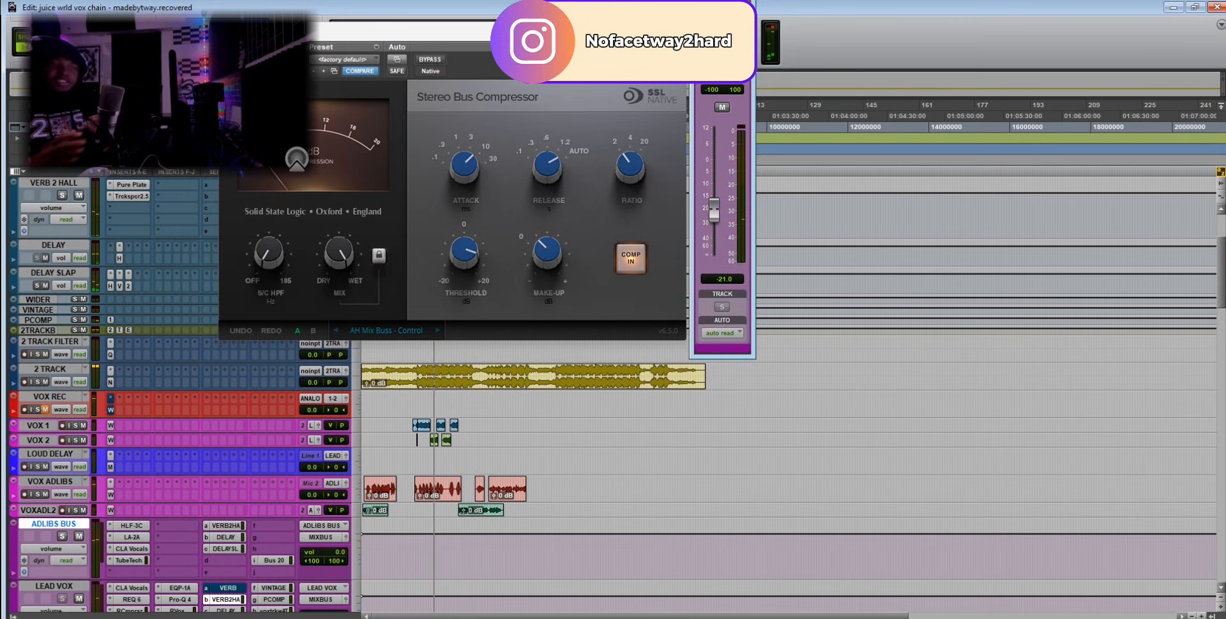
{"action": "scroll", "coordinate": [612, 441], "scroll_direction": "up", "scroll_amount": 3}
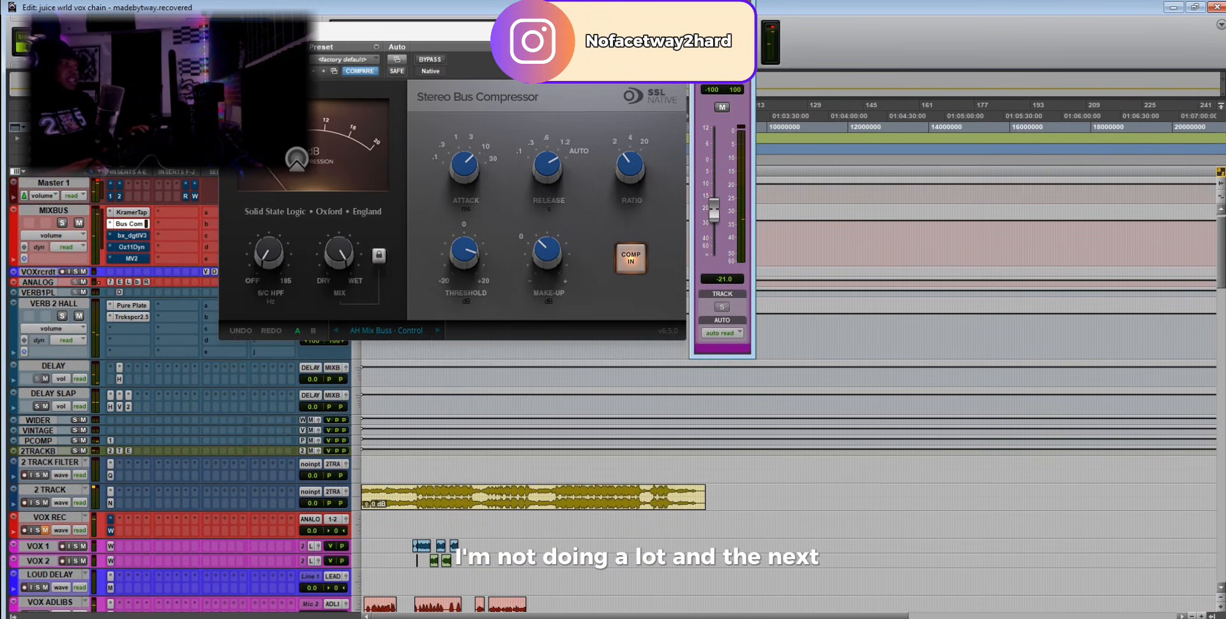
Enable the bx_digital V3 and Ozone 11 Dynamics inserts on MIXBUS and review the Ozone compressor and limiter settings.
{"action": "left_click", "coordinate": [132, 236]}
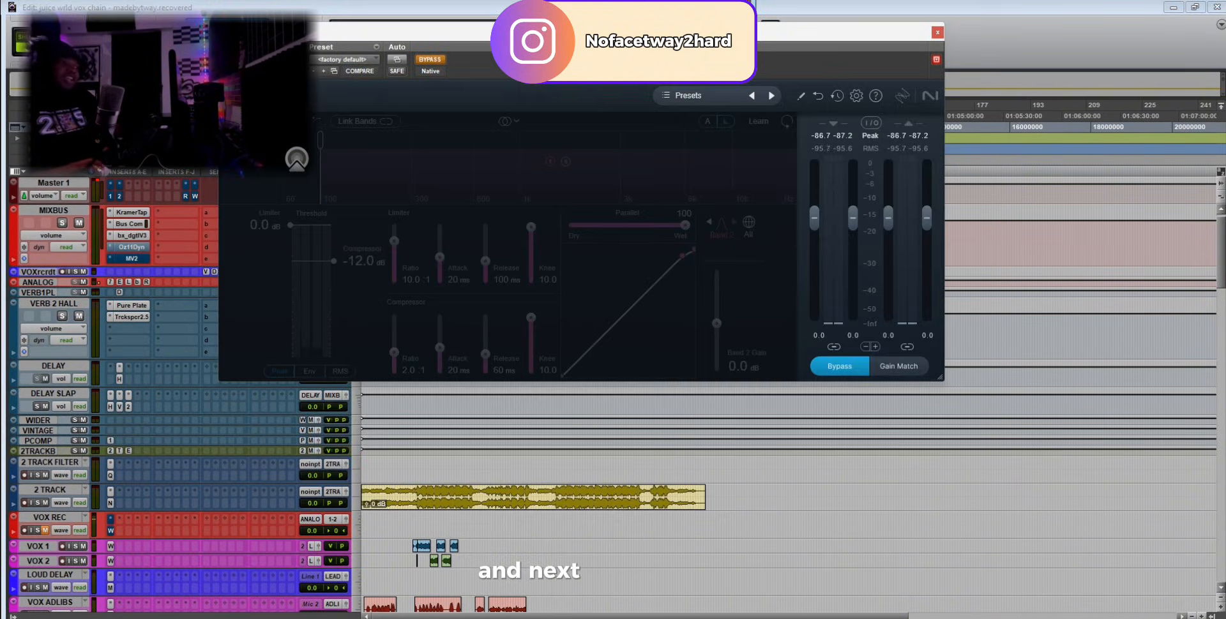
{"action": "left_click", "coordinate": [430, 59]}
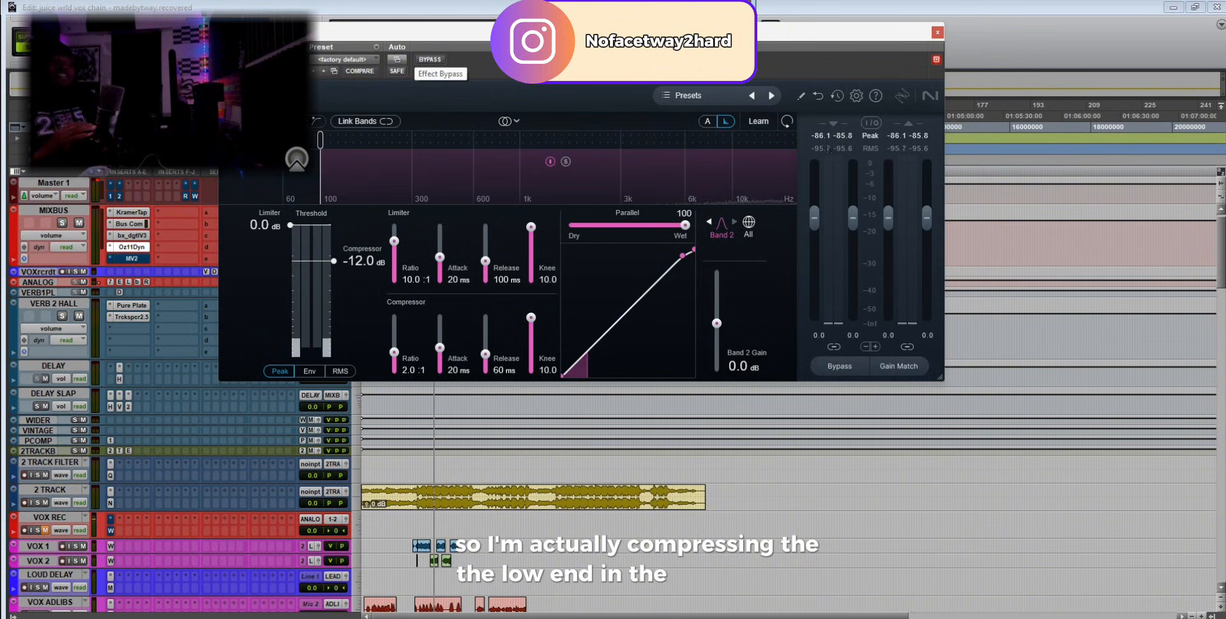
{"action": "left_click", "coordinate": [132, 259]}
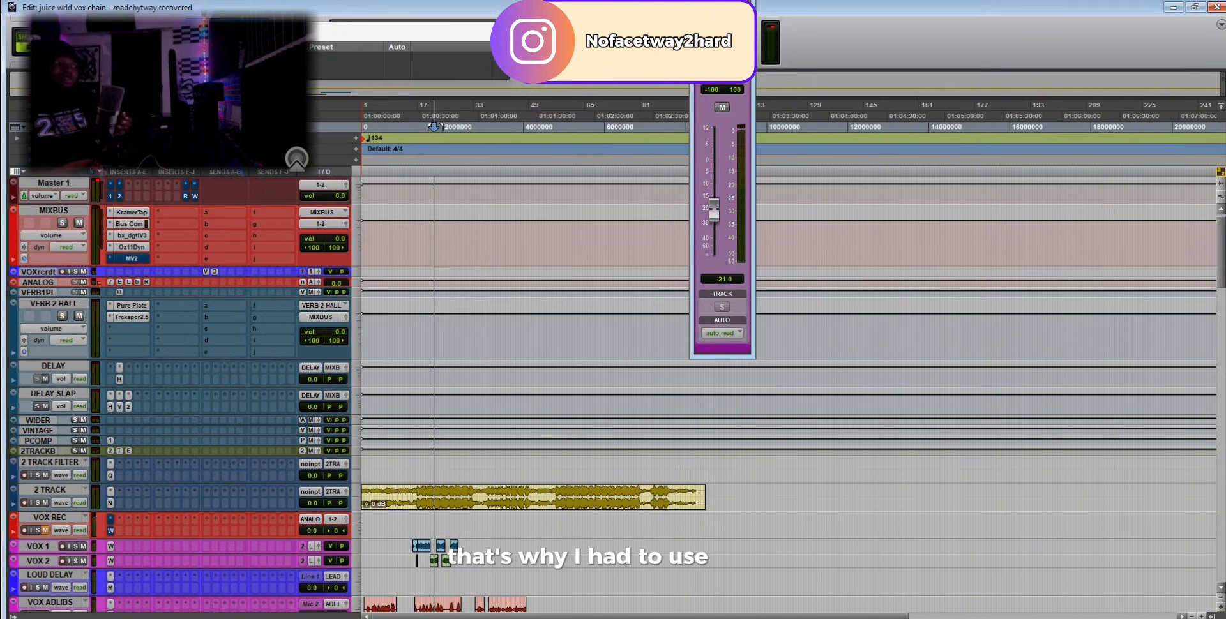
{"action": "left_click", "coordinate": [132, 247]}
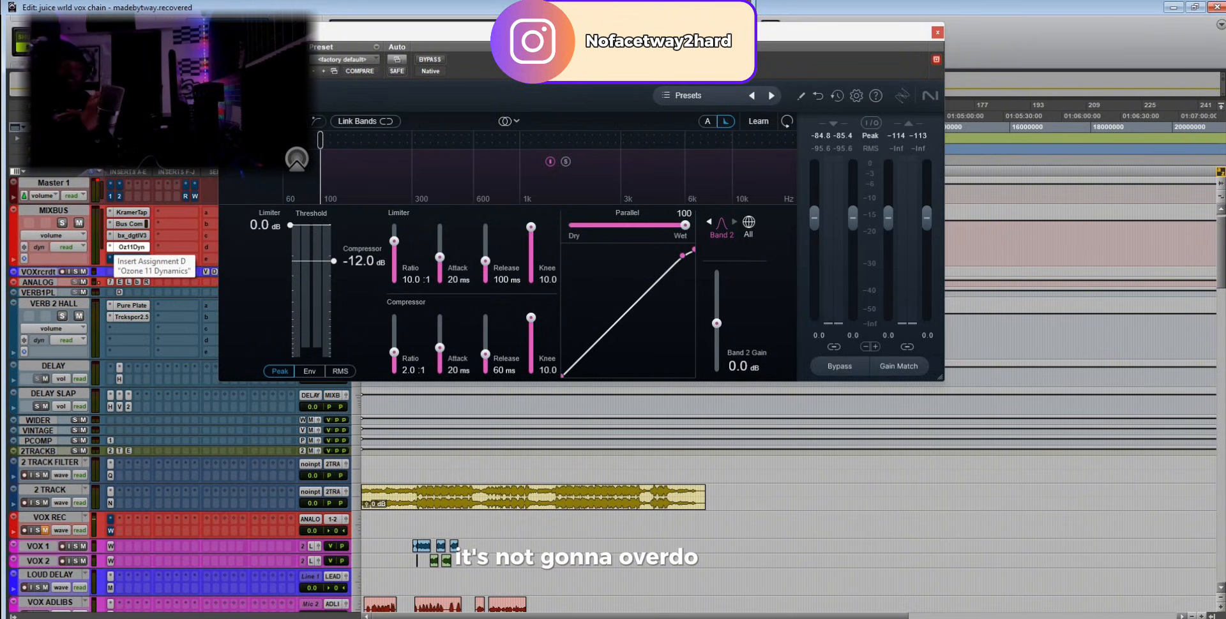
Review the MV2 insert on MIXBUS, and compare the playing mix with all MIXBUS inserts bypassed and enabled.
{"action": "left_click", "coordinate": [128, 259]}
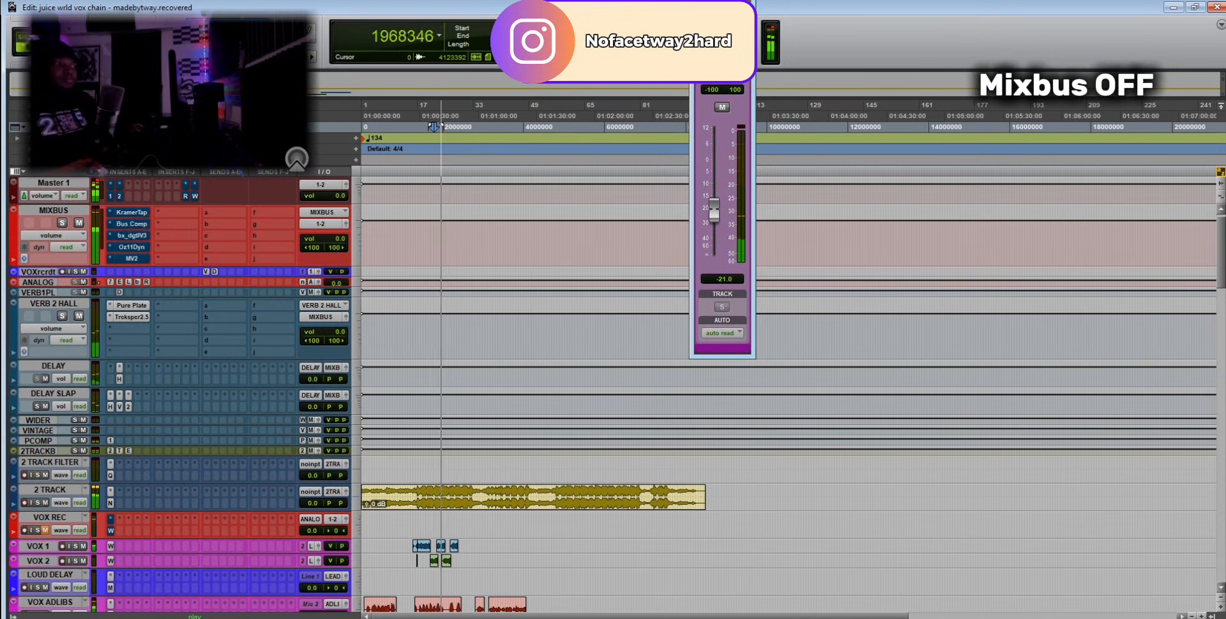
{"action": "left_click", "coordinate": [129, 212], "text": "ctrl+shift"}
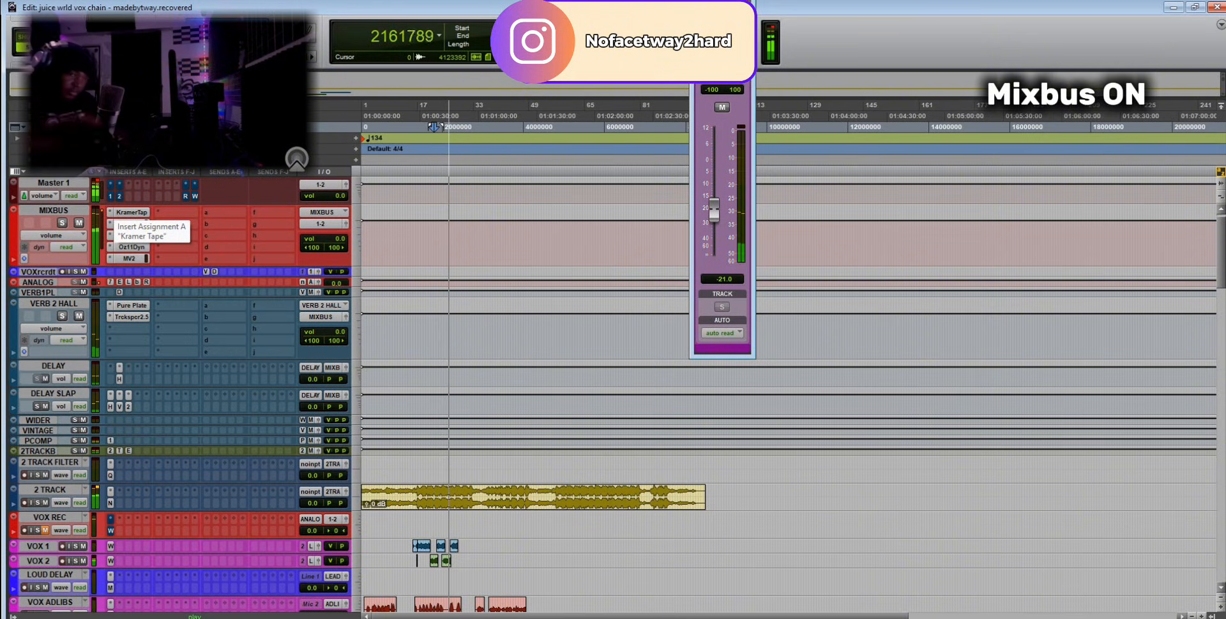
{"action": "key", "text": "space"}
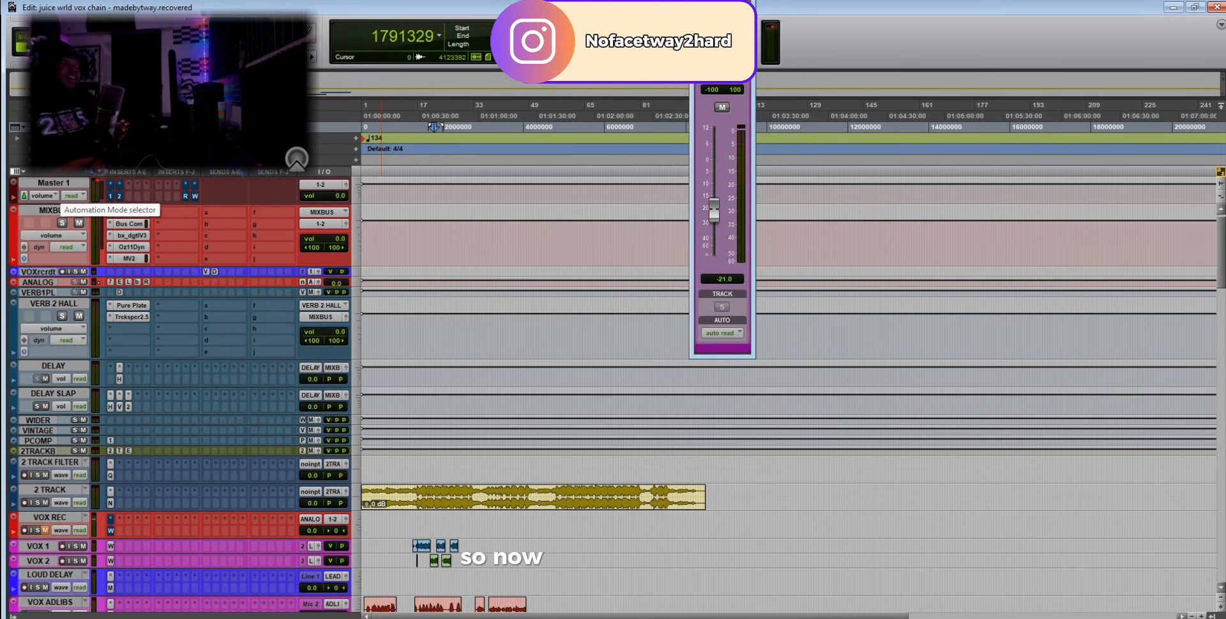
Enlarge the Master 1 track, and enable and review its L1 limiter and soothe2 inserts.
{"action": "left_click_drag", "start_coordinate": [62, 204], "coordinate": [61, 234]}
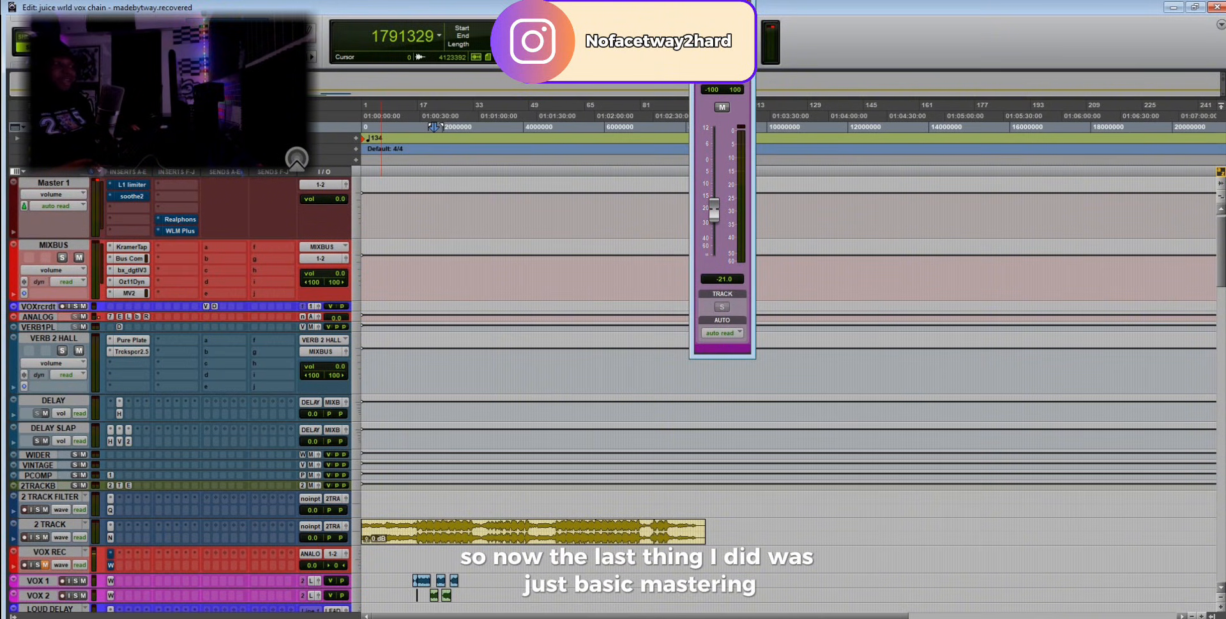
{"action": "left_click", "coordinate": [131, 185]}
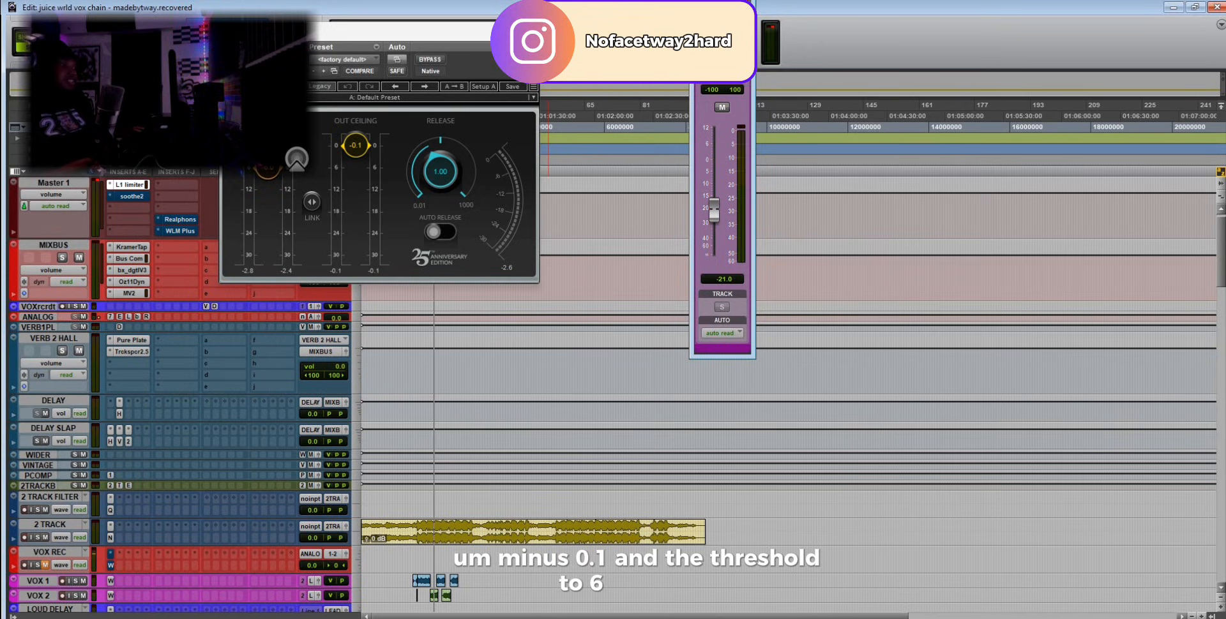
{"action": "left_click", "coordinate": [132, 197]}
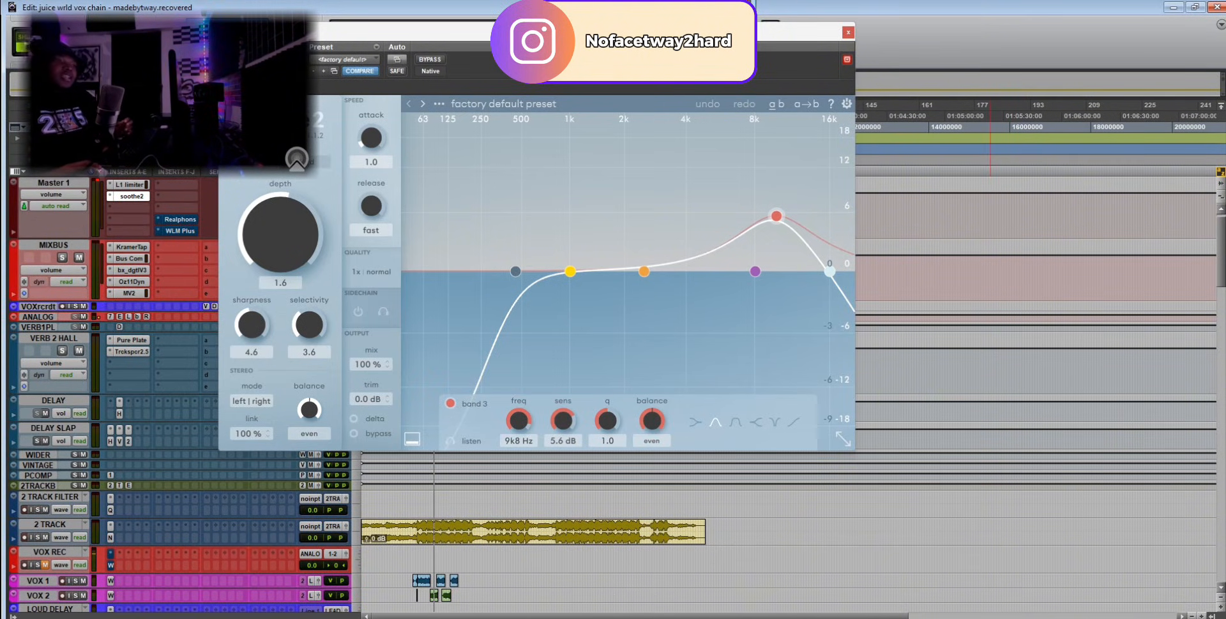
{"action": "left_click", "coordinate": [848, 32]}
Review the Realphones insert on Master 1, and enable the WLM Plus meter to check the mix's loudness during playback.
{"action": "left_click", "coordinate": [180, 219]}
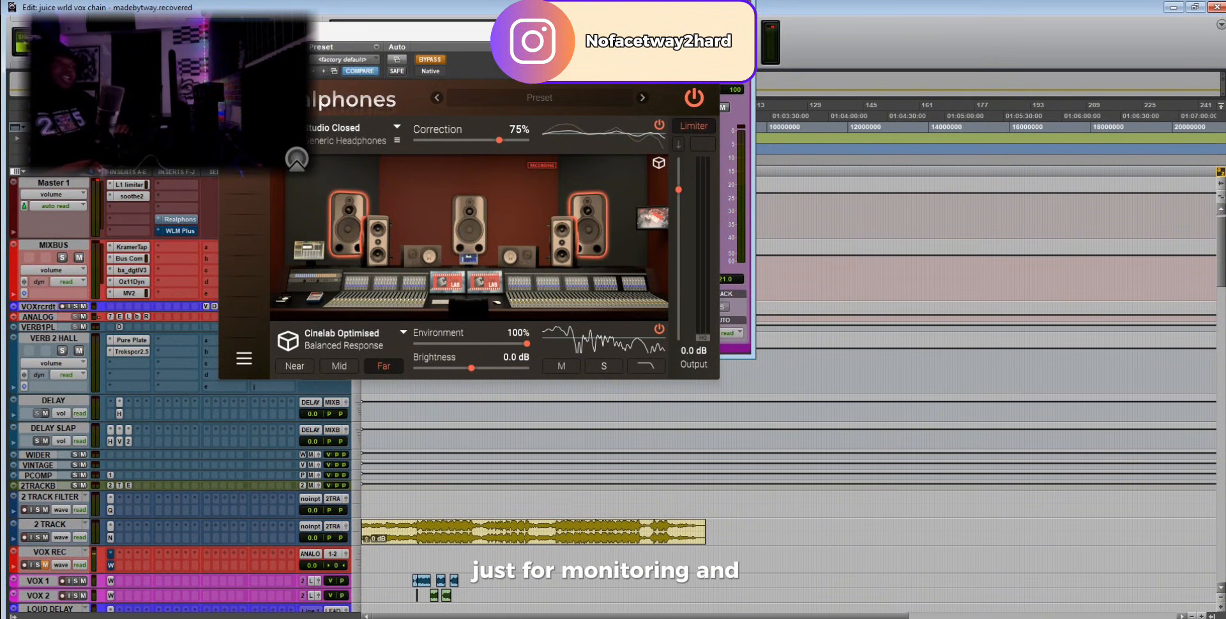
{"action": "left_click", "coordinate": [180, 220]}
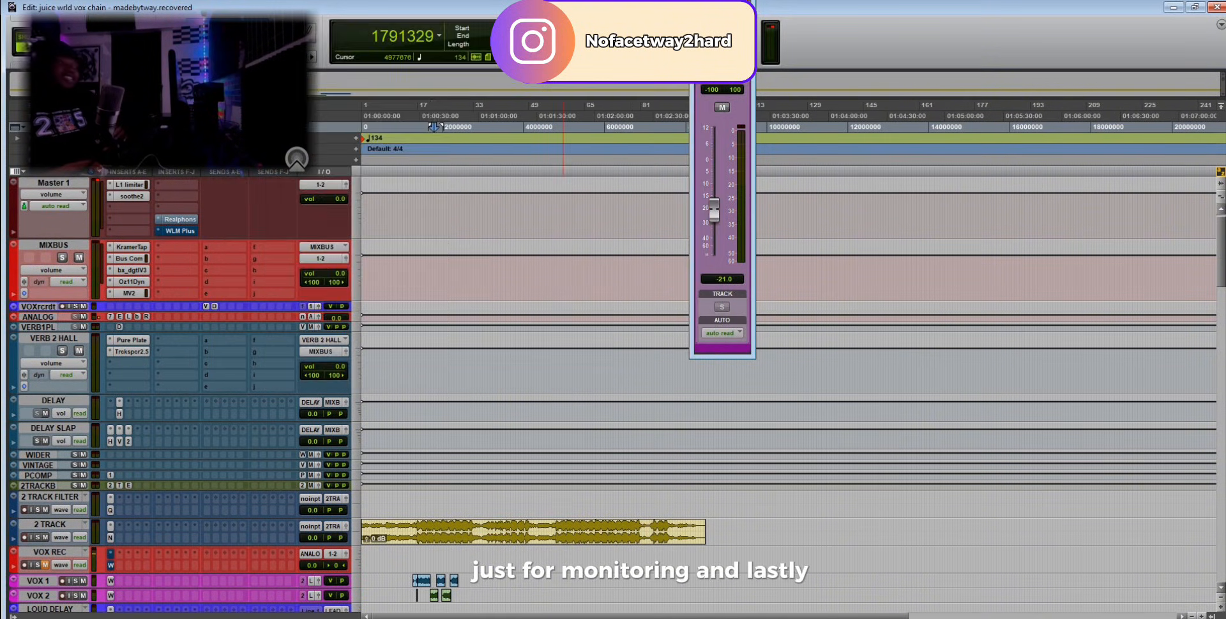
{"action": "left_click", "coordinate": [179, 231]}
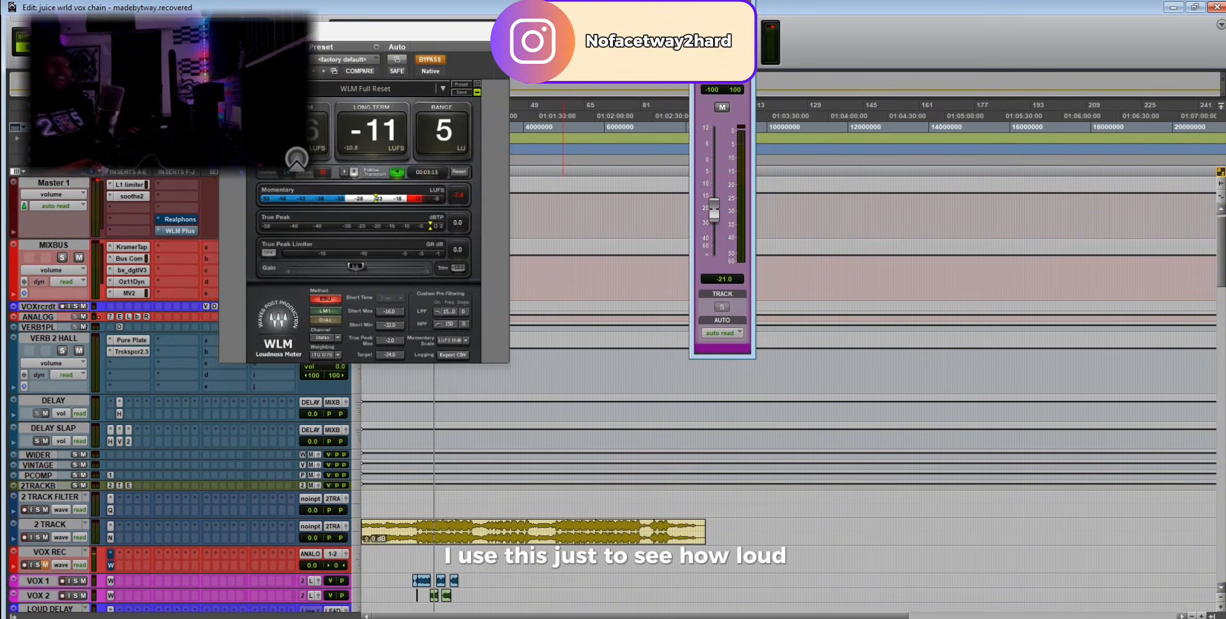
{"action": "key", "text": "space"}
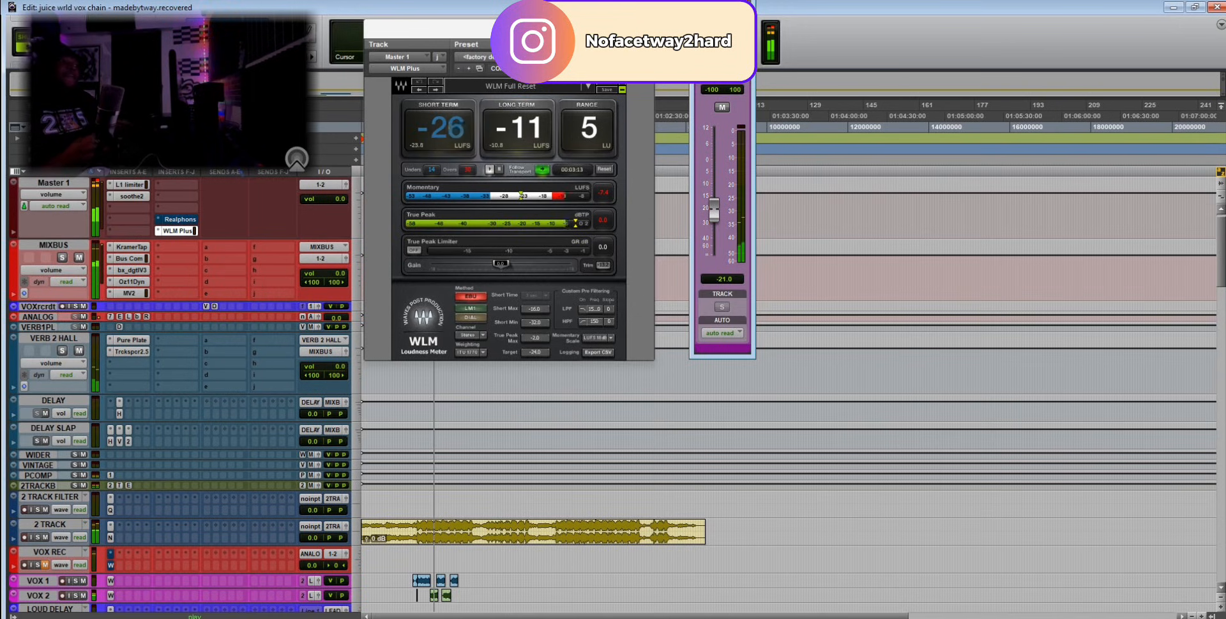